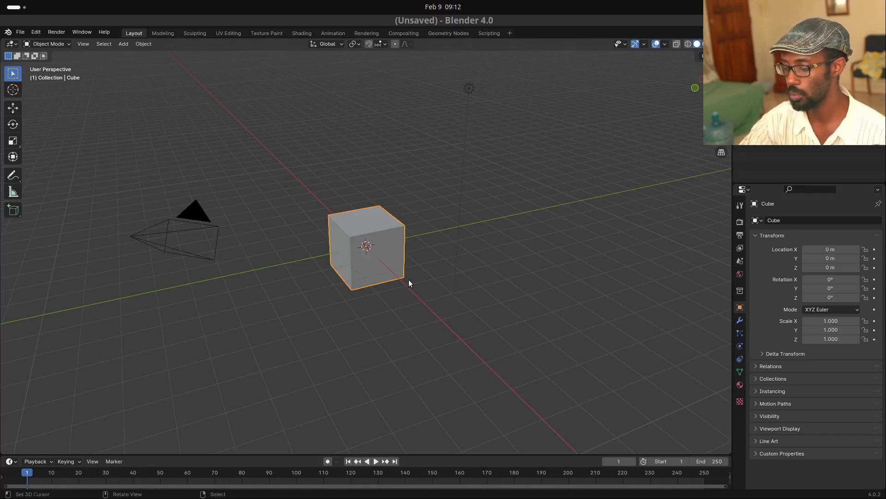
Show the cube's Object Data properties, collapse Vertex Groups, and add a Bezier curve
{"action": "left_click", "coordinate": [739, 372]}
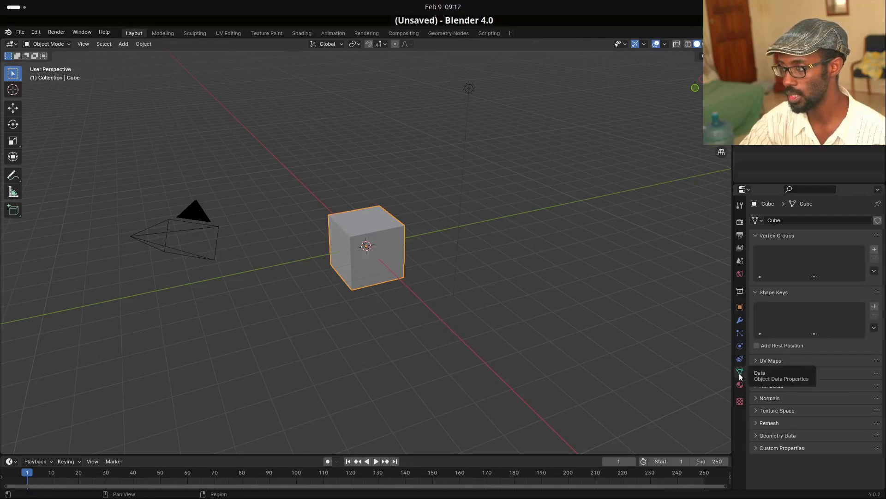
{"action": "left_click", "coordinate": [764, 236]}
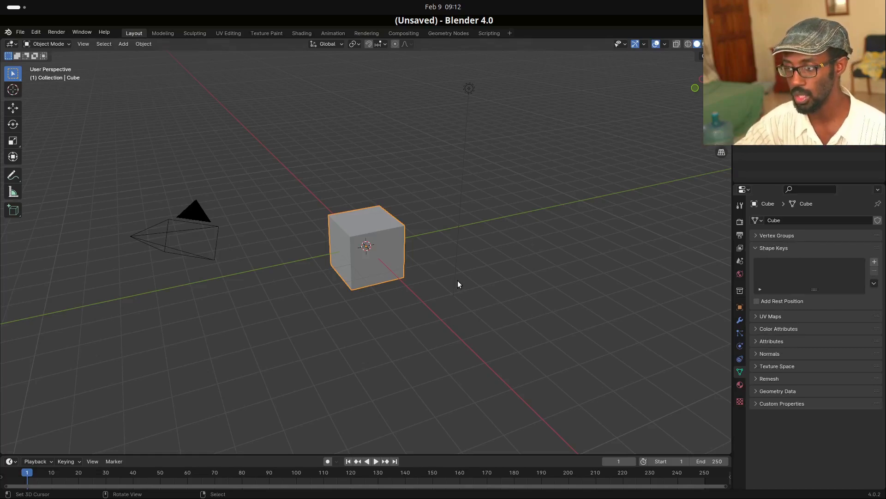
{"action": "key", "text": "shift+a"}
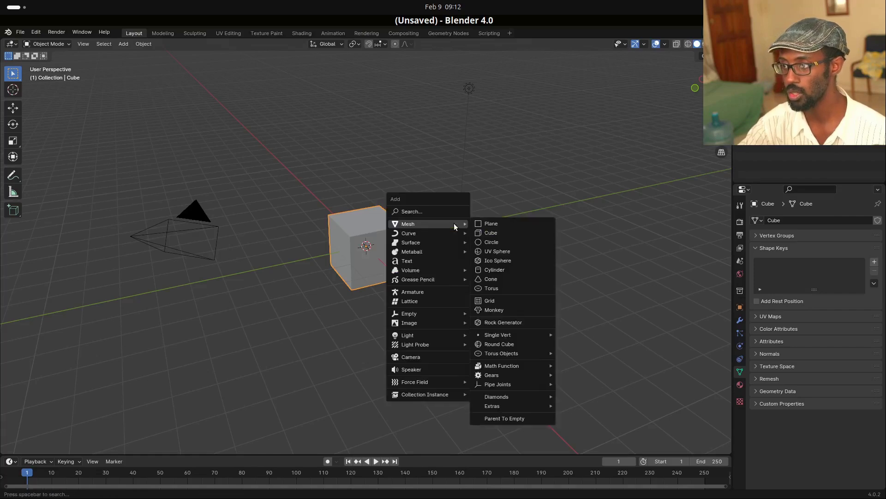
{"action": "mouse_move", "coordinate": [443, 233]}
{"action": "left_click", "coordinate": [514, 232]}
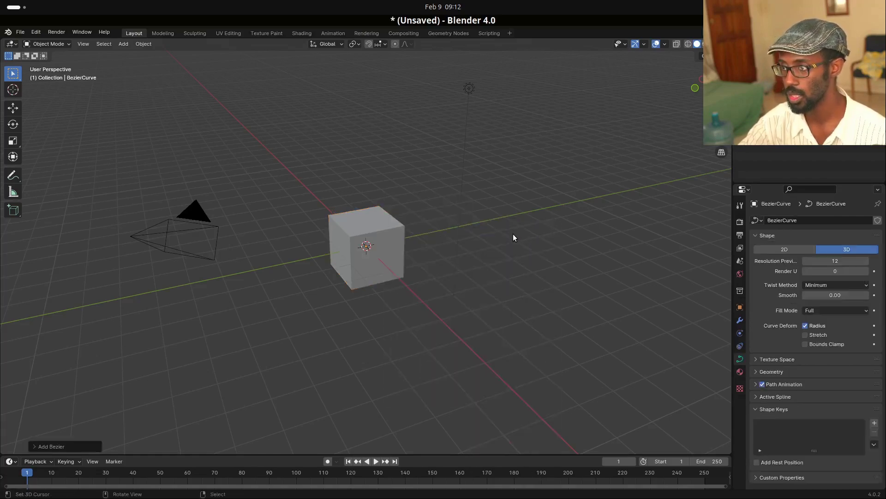
Place the 3D cursor beside the cube and add a second Bezier curve there
{"action": "mouse_move", "coordinate": [453, 265]}
{"action": "middle_mouse_down"}
{"action": "mouse_move", "coordinate": [426, 265]}
{"action": "mouse_move", "coordinate": [454, 248]}
{"action": "middle_mouse_up"}
{"action": "right_click", "coordinate": [454, 246], "text": "shift"}
{"action": "key", "text": "shift+a"}
{"action": "mouse_move", "coordinate": [459, 243]}
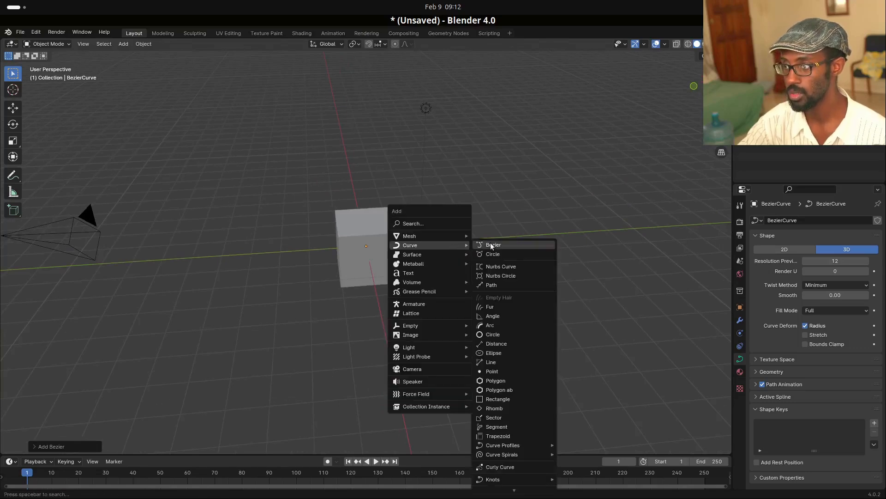
{"action": "left_click", "coordinate": [491, 245]}
Inspect the curve's data properties, collapsing its Shape and Shape Keys sections
{"action": "middle_click_drag", "start_coordinate": [454, 259], "coordinate": [466, 256]}
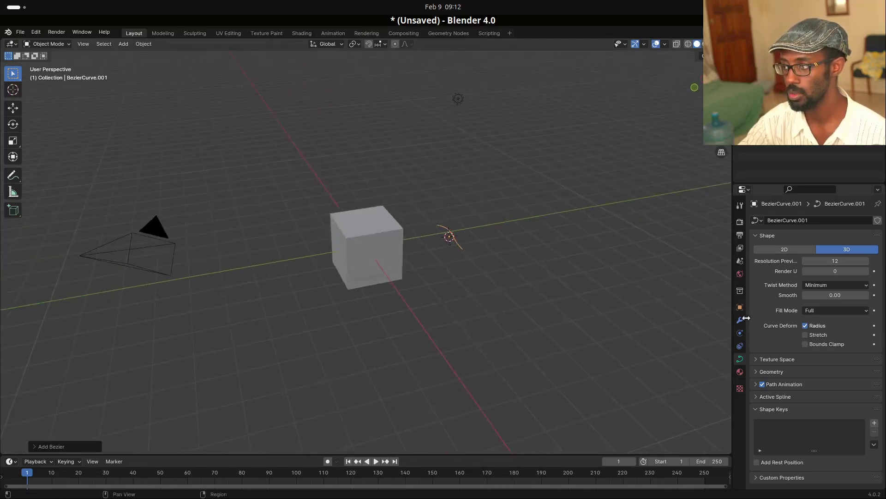
{"action": "left_click", "coordinate": [756, 237]}
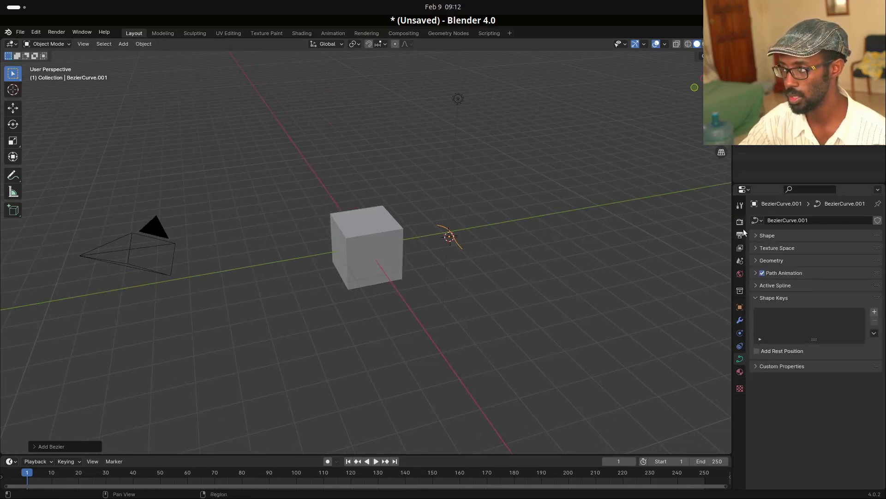
{"action": "left_click", "coordinate": [758, 299]}
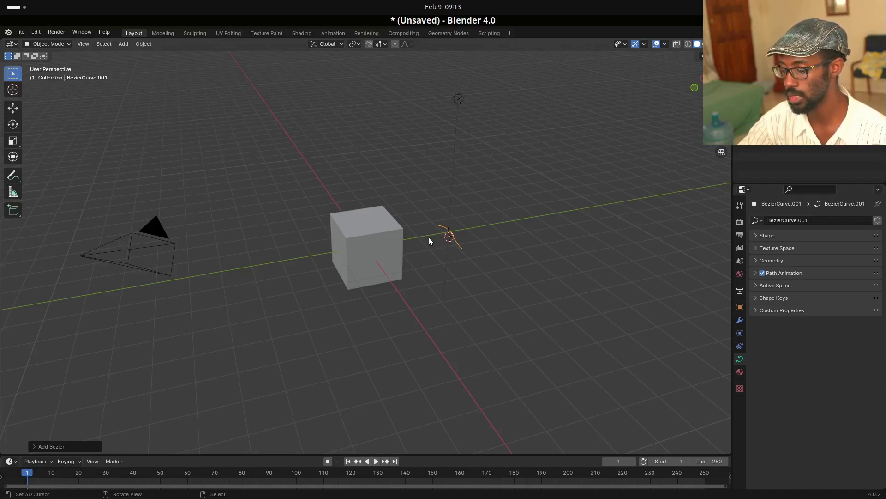
Delete the extra Bezier curve, select the cube and add its Basis shape key
{"action": "key", "text": "x"}
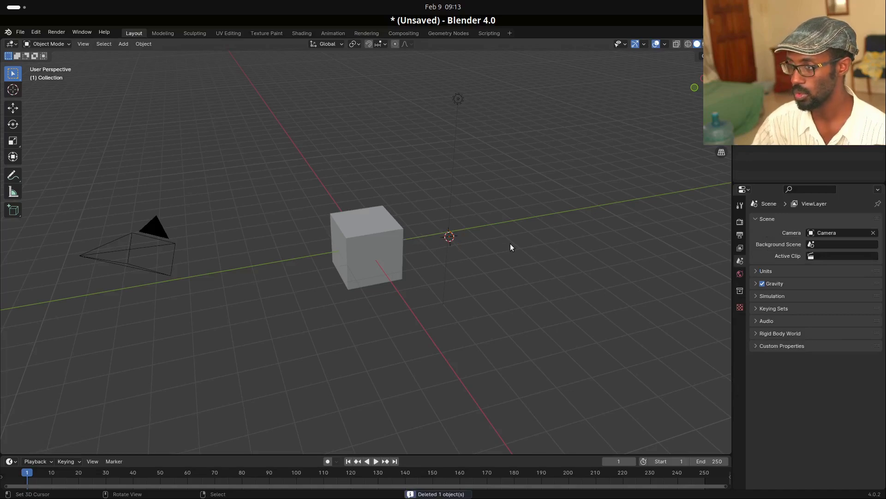
{"action": "left_click", "coordinate": [374, 277]}
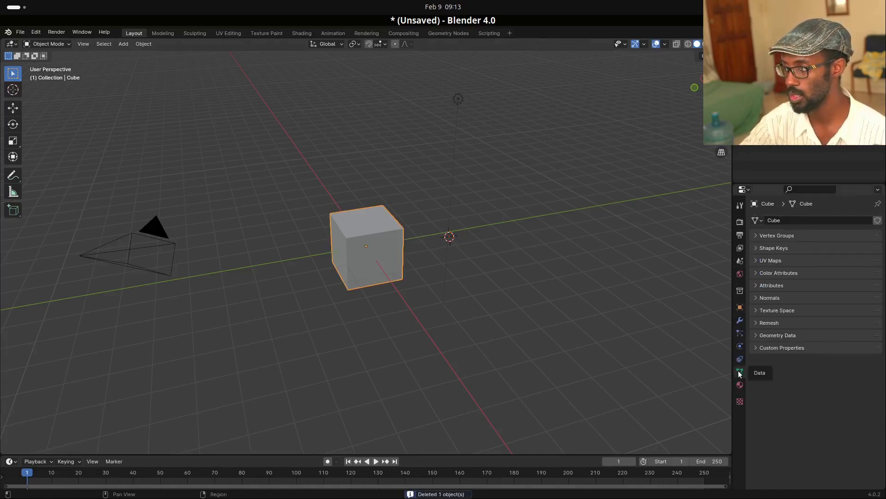
{"action": "left_click", "coordinate": [762, 249]}
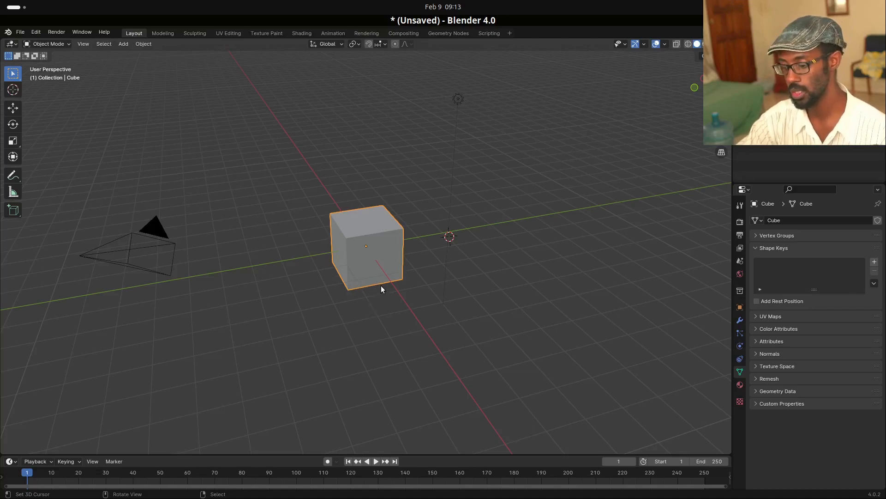
{"action": "left_click", "coordinate": [874, 261]}
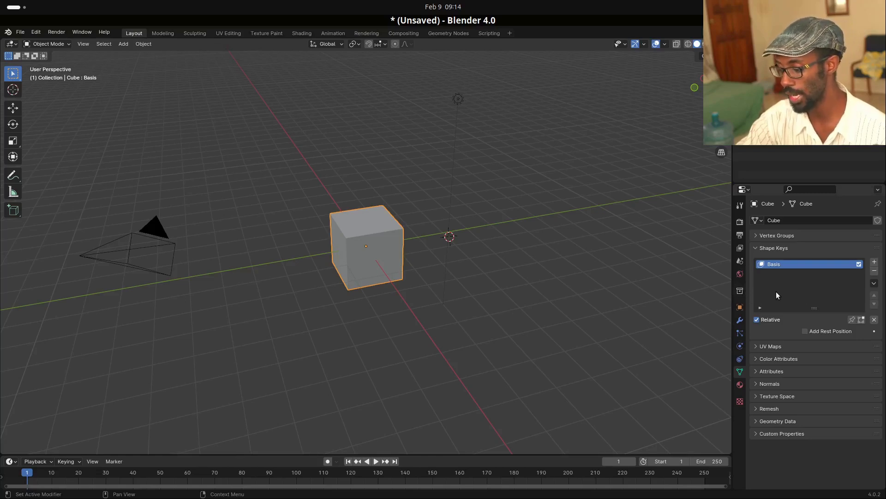
Add Key 1 as the cube's second shape key
{"action": "left_click", "coordinate": [874, 262]}
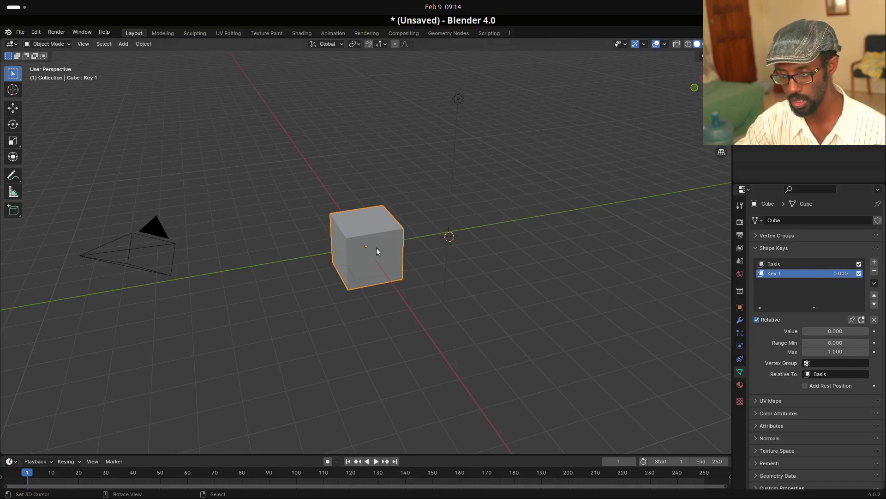
With Key 1 active, pull the cube's top-left corner vertex along Y, then return to Object Mode
{"action": "key", "text": "Tab"}
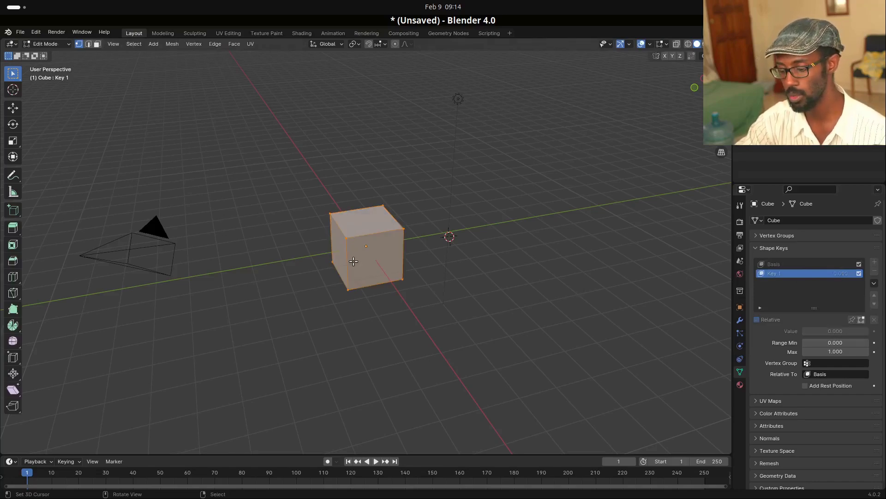
{"action": "key", "text": "alt+a"}
{"action": "left_click", "coordinate": [330, 214], "text": "shift"}
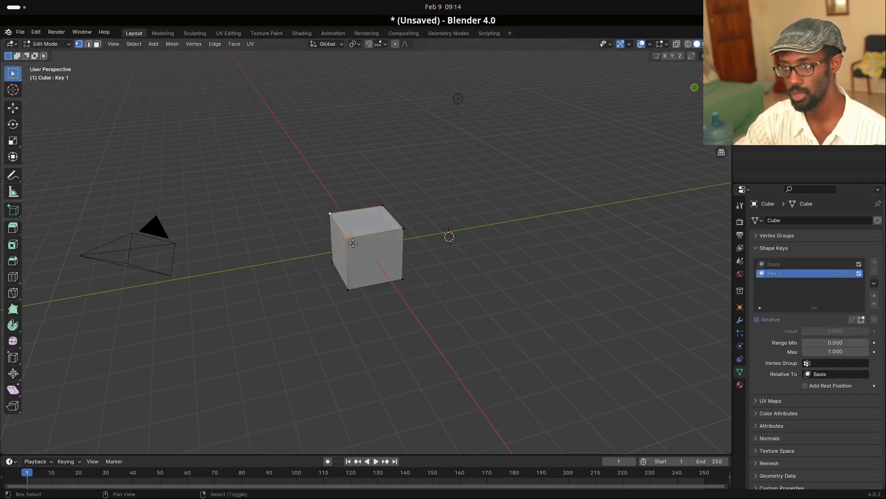
{"action": "key", "text": "g"}
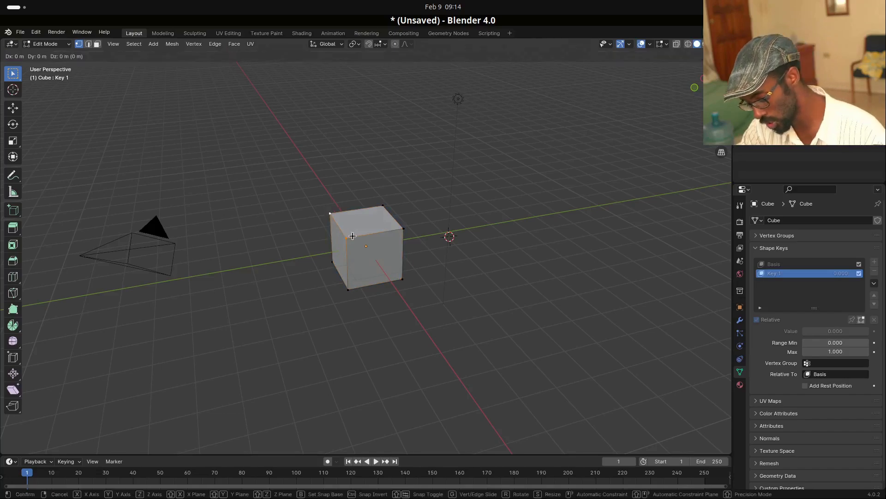
{"action": "key", "text": "x"}
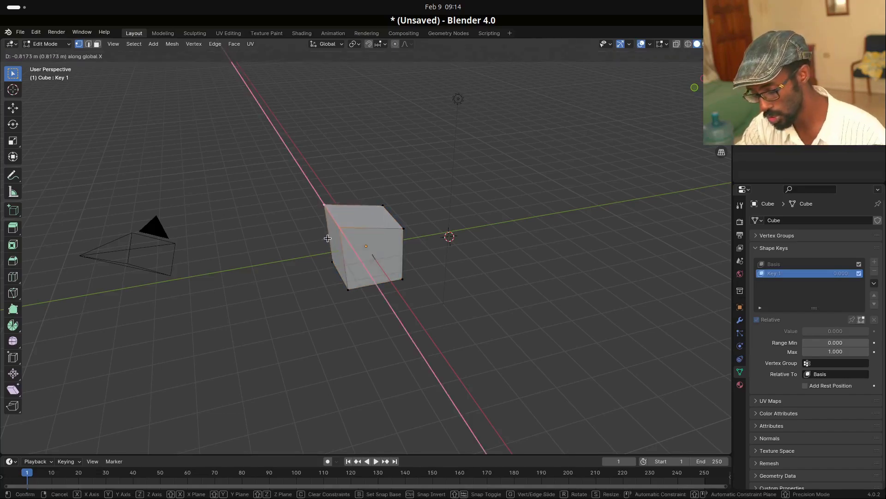
{"action": "key", "text": "y"}
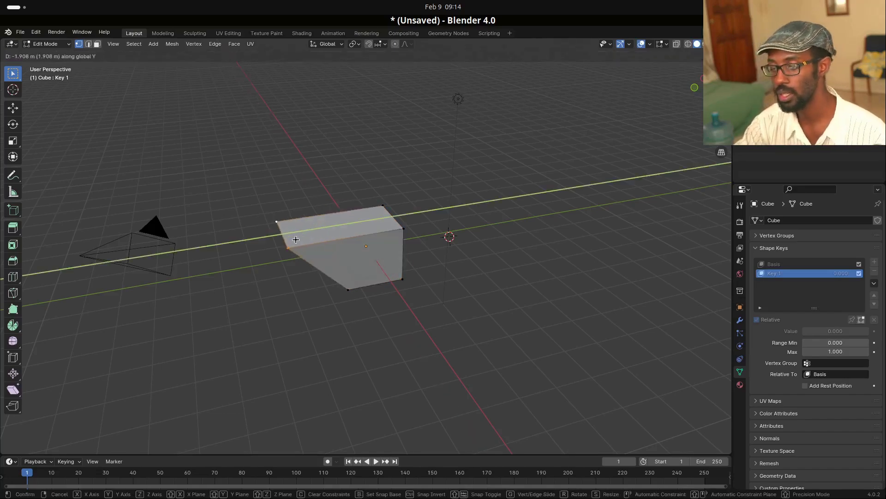
{"action": "left_click", "coordinate": [287, 235]}
{"action": "key", "text": "Tab"}
{"action": "key", "text": "Tab"}
{"action": "key", "text": "Tab"}
{"action": "key", "text": "Tab"}
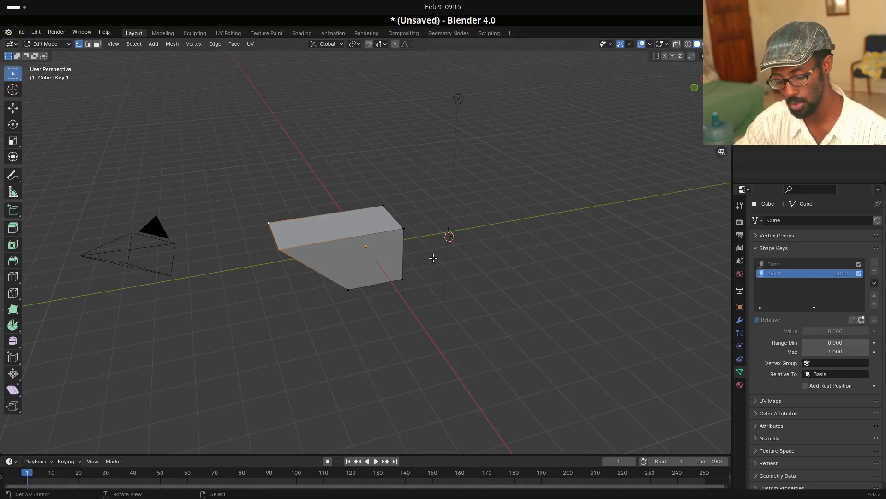
{"action": "key", "text": "Tab"}
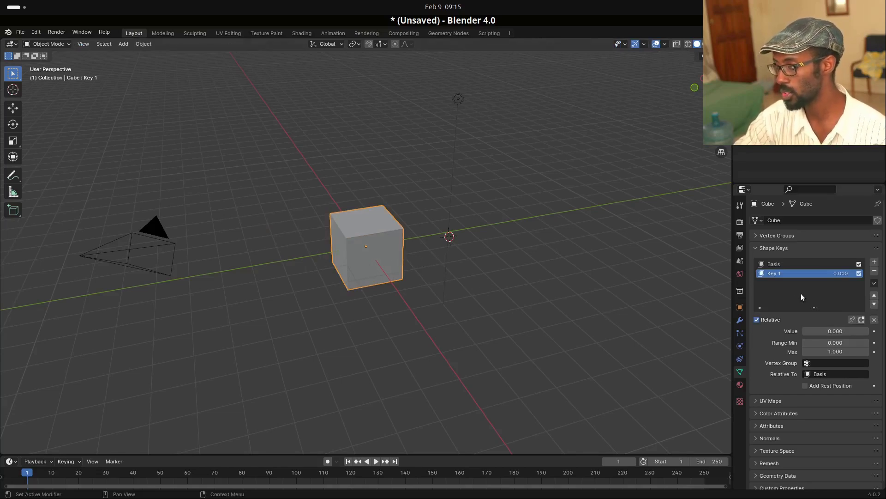
{"action": "left_click", "coordinate": [787, 265]}
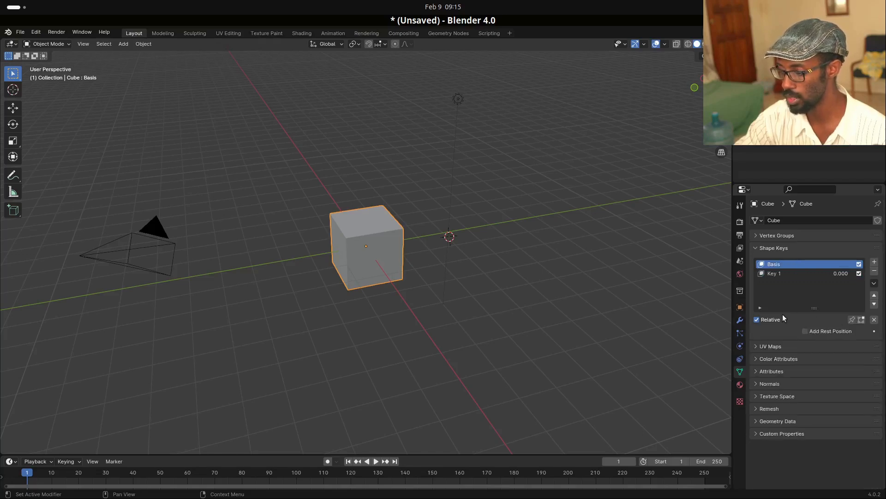
{"action": "left_click", "coordinate": [767, 274]}
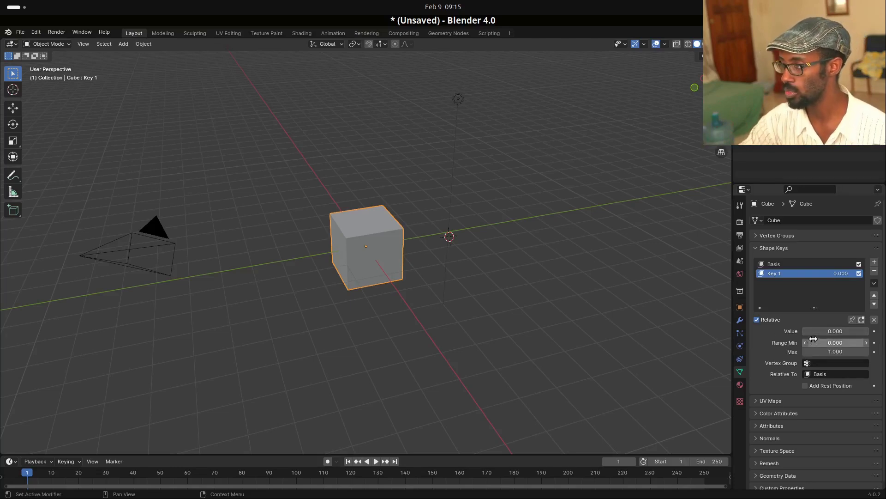
{"action": "mouse_move", "coordinate": [811, 332]}
{"action": "left_mouse_down"}
{"action": "mouse_move", "coordinate": [867, 332]}
{"action": "mouse_move", "coordinate": [804, 332]}
{"action": "left_mouse_up"}
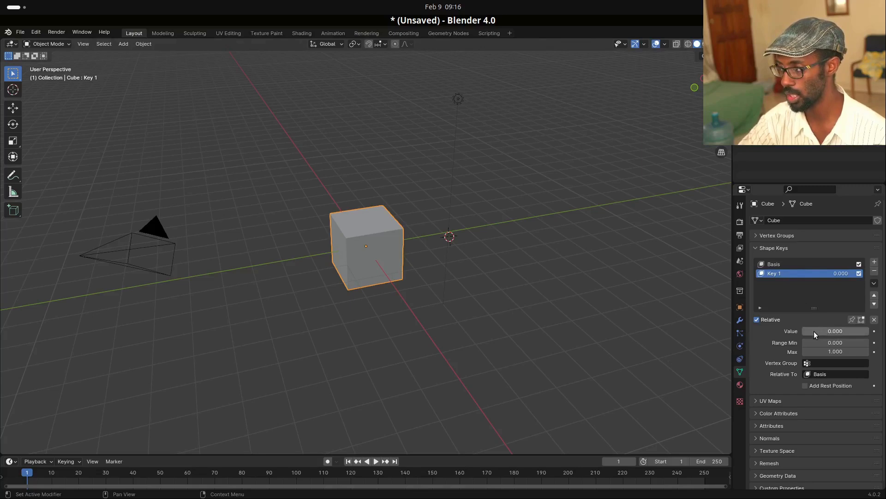
{"action": "left_click_drag", "start_coordinate": [814, 331], "coordinate": [776, 345]}
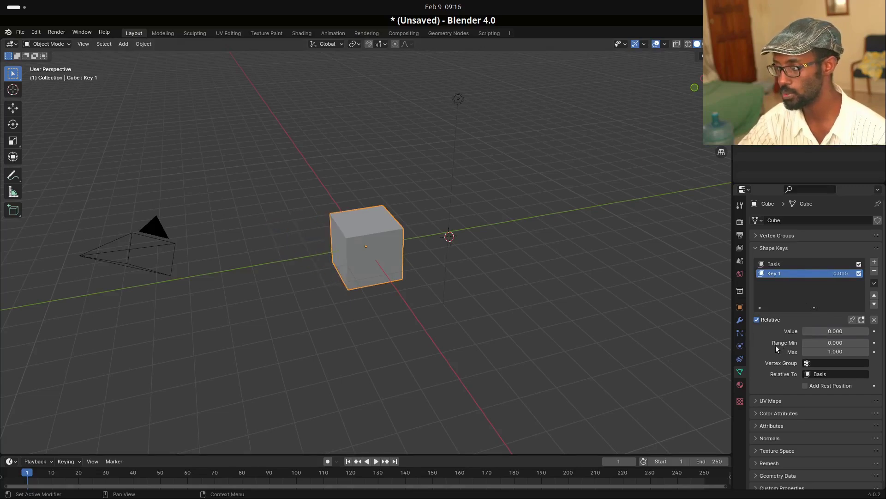
{"action": "left_click", "coordinate": [823, 353]}
{"action": "type", "text": "2"}
{"action": "key", "text": "Return"}
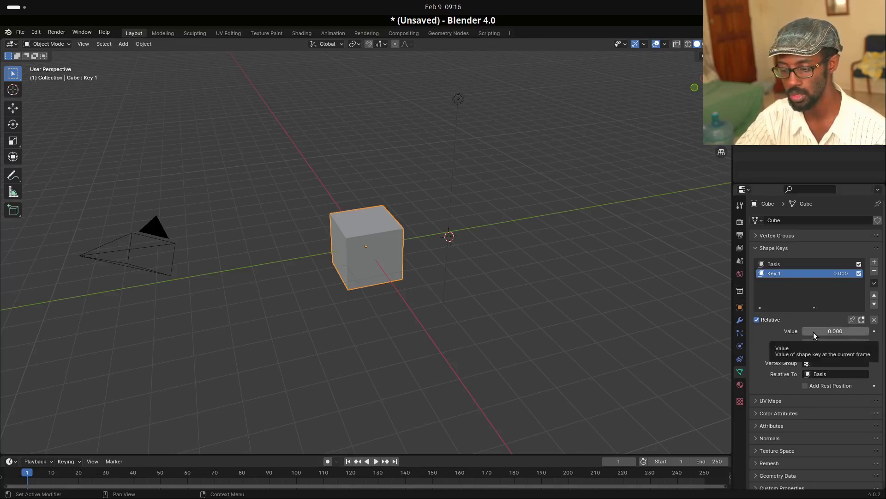
{"action": "left_click_drag", "start_coordinate": [813, 332], "coordinate": [869, 331]}
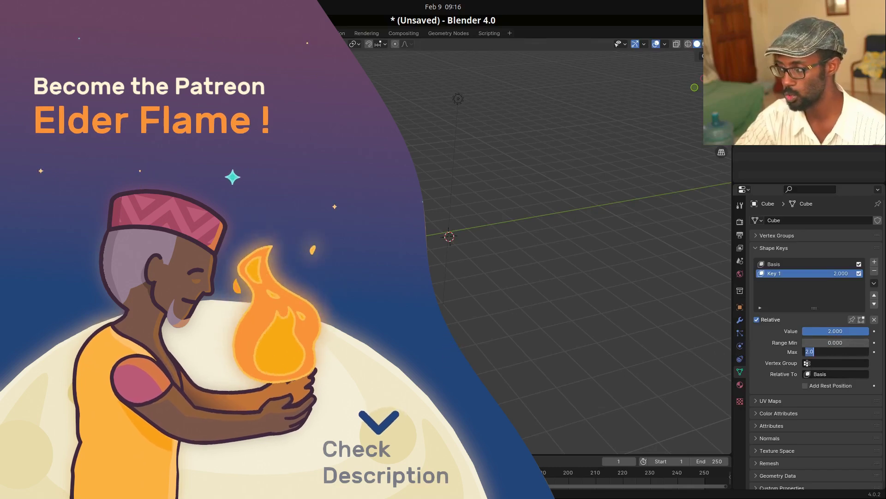
{"action": "left_click", "coordinate": [826, 351]}
{"action": "type", "text": "1"}
{"action": "key", "text": "Return"}
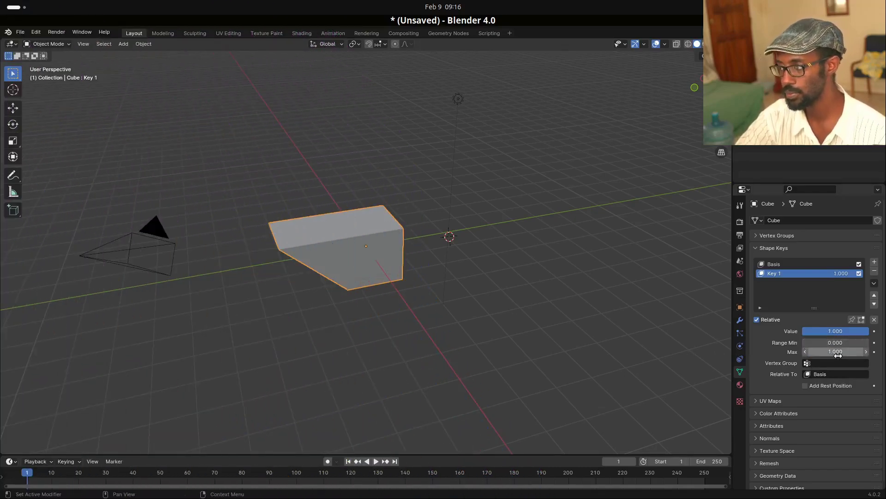
{"action": "left_click_drag", "start_coordinate": [836, 331], "coordinate": [804, 331]}
{"action": "left_click", "coordinate": [791, 264]}
{"action": "left_click", "coordinate": [790, 272]}
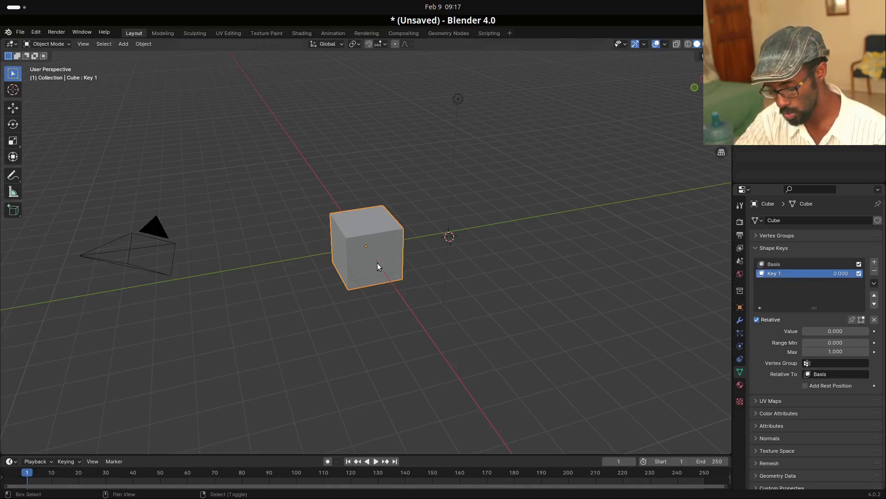
Duplicate the cube along Y as Cube.001 and turn off its Relative shape keys
{"action": "key", "text": "shift+d"}
{"action": "key", "text": "x"}
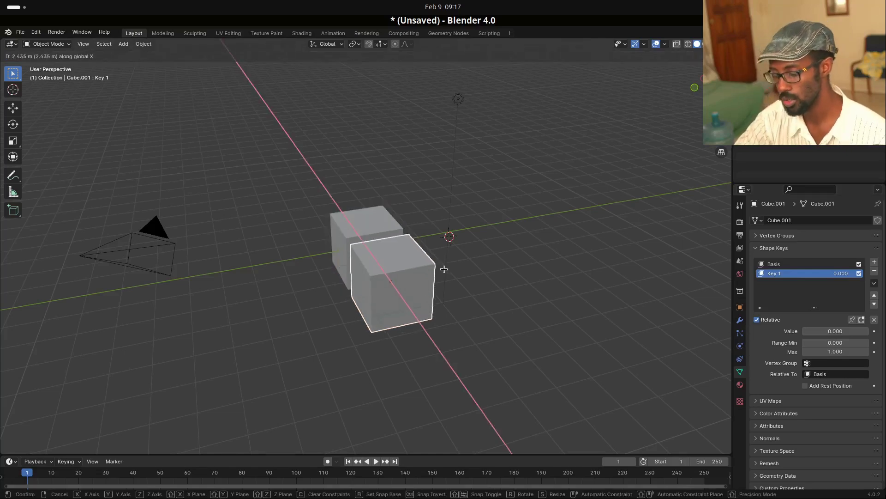
{"action": "key", "text": "y"}
{"action": "left_click", "coordinate": [710, 318]}
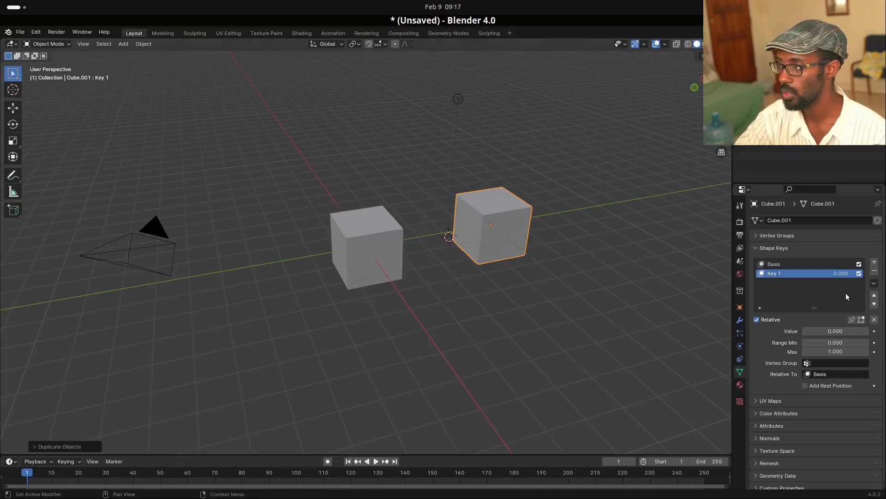
{"action": "left_click", "coordinate": [757, 320]}
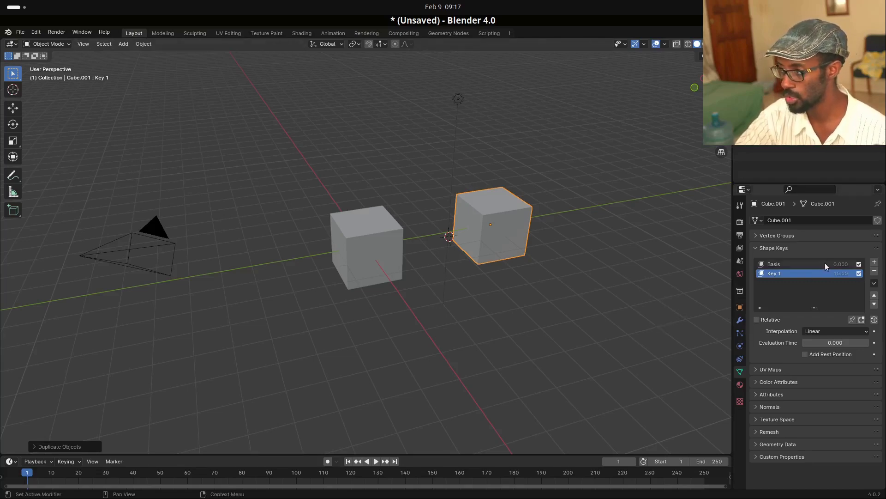
Add Key 2 with one corner lowered along Z, then scrub Evaluation Time to preview the morph
{"action": "left_click", "coordinate": [874, 262]}
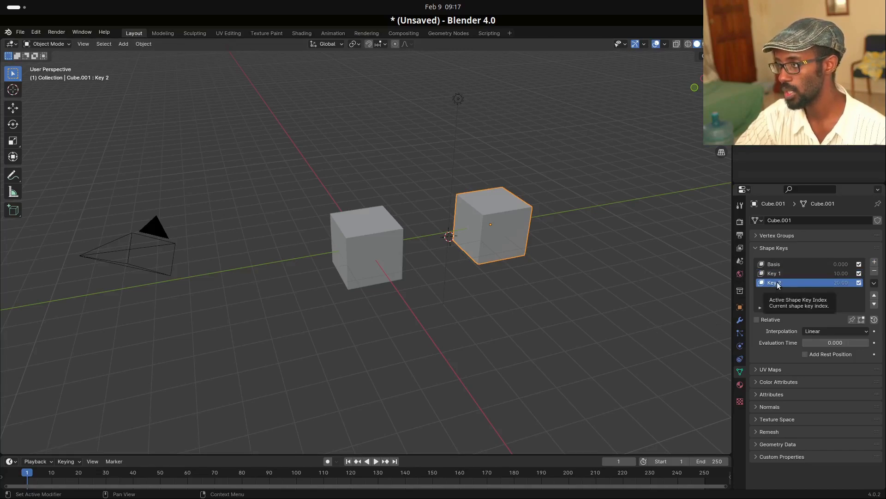
{"action": "key", "text": "Tab"}
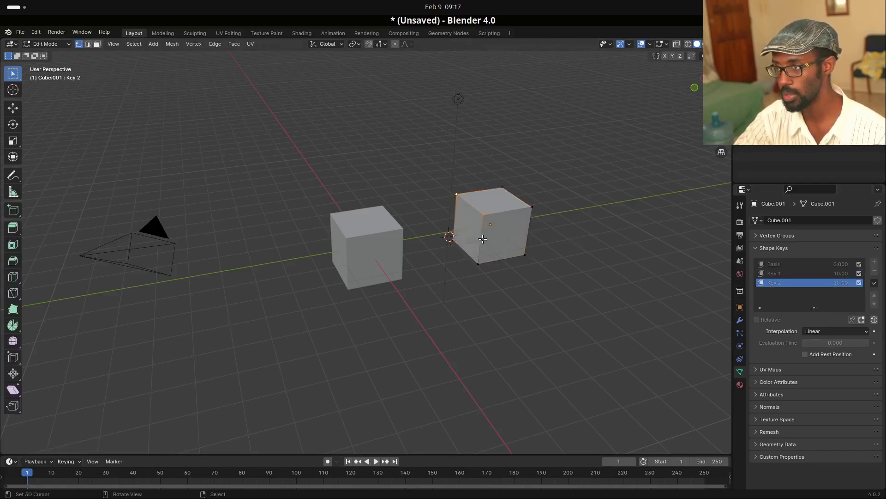
{"action": "key", "text": "g"}
{"action": "key", "text": "y"}
{"action": "key", "text": "z"}
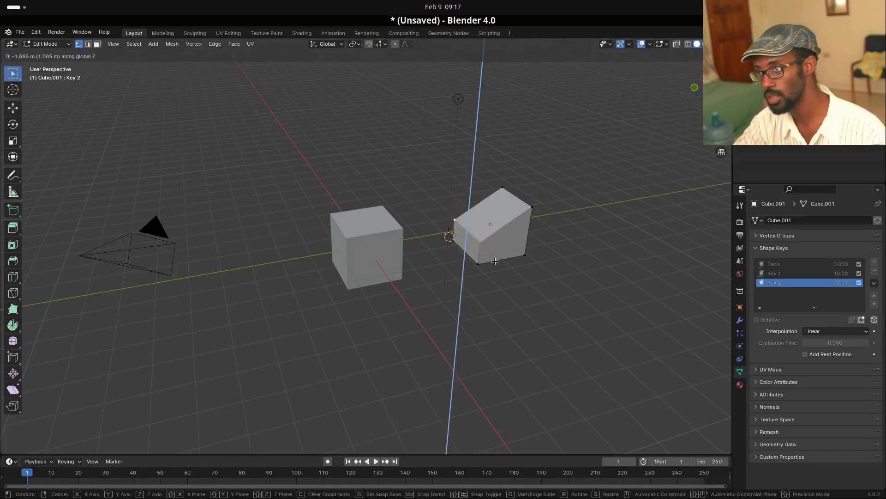
{"action": "left_click", "coordinate": [498, 266]}
{"action": "key", "text": "Tab"}
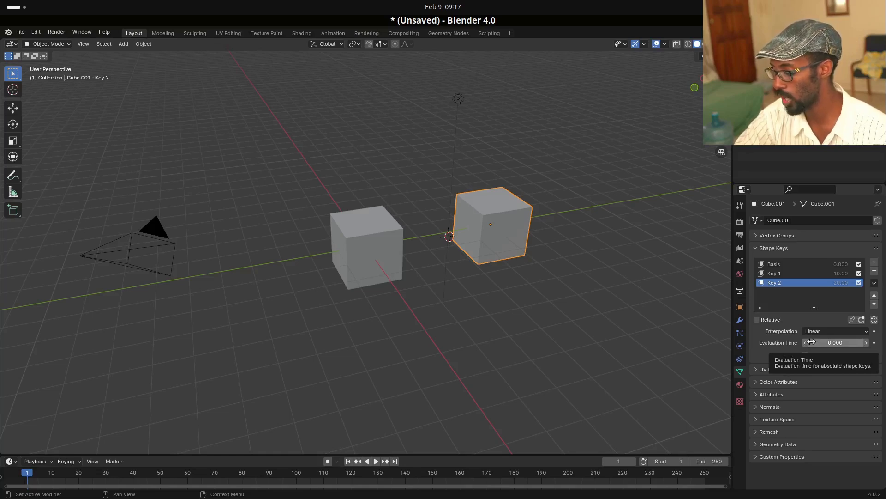
{"action": "mouse_move", "coordinate": [811, 342]}
{"action": "left_mouse_down"}
{"action": "mouse_move", "coordinate": [836, 342]}
{"action": "mouse_move", "coordinate": [815, 342]}
{"action": "left_mouse_up"}
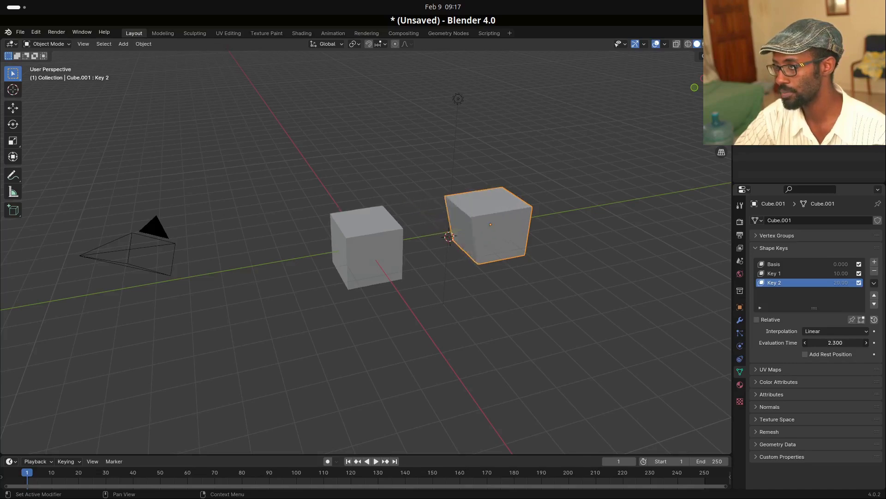
{"action": "left_click_drag", "start_coordinate": [836, 342], "coordinate": [817, 343]}
{"action": "left_click", "coordinate": [757, 319]}
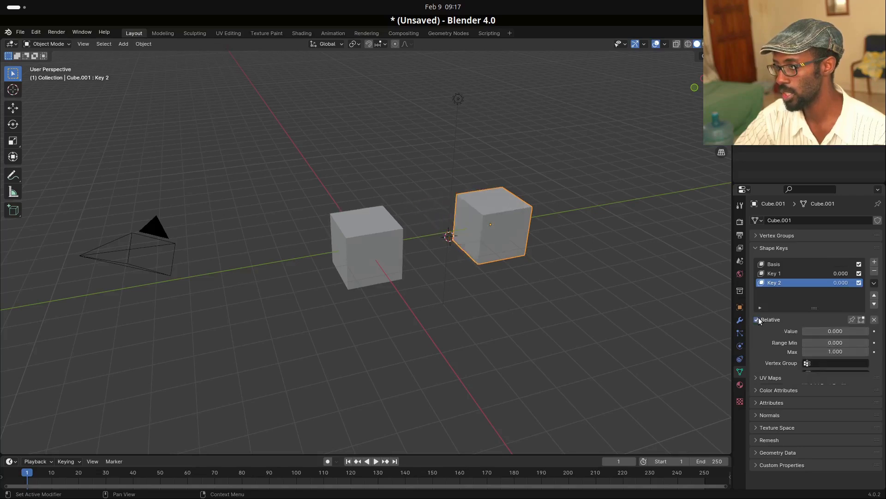
{"action": "left_click", "coordinate": [787, 276]}
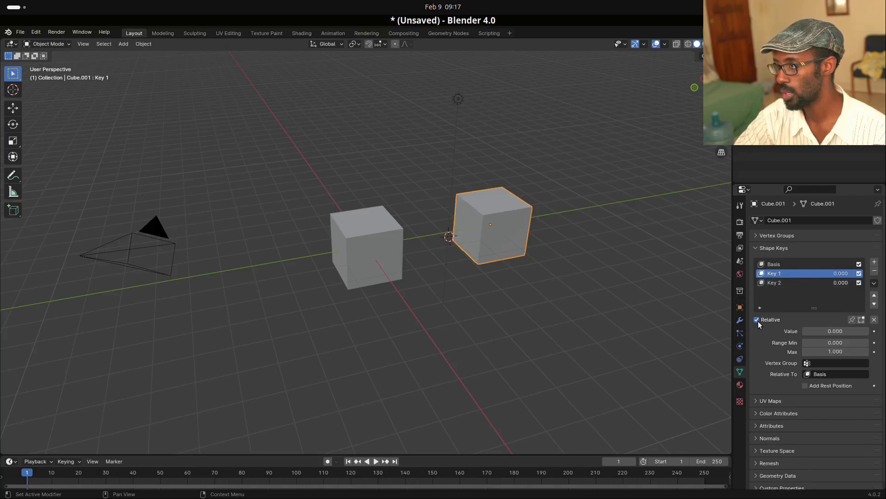
{"action": "left_click", "coordinate": [781, 264]}
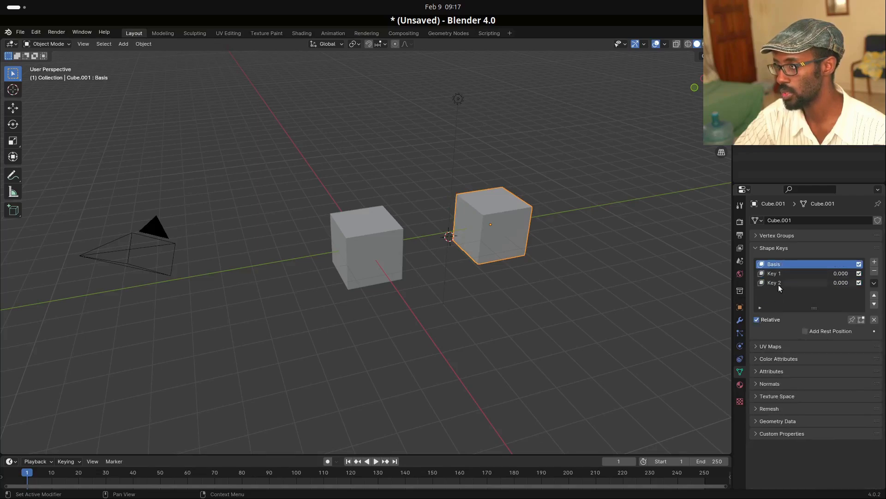
{"action": "left_click", "coordinate": [779, 273]}
{"action": "mouse_move", "coordinate": [812, 331]}
{"action": "left_mouse_down"}
{"action": "mouse_move", "coordinate": [872, 331]}
{"action": "mouse_move", "coordinate": [803, 331]}
{"action": "left_mouse_up"}
{"action": "left_click", "coordinate": [785, 283]}
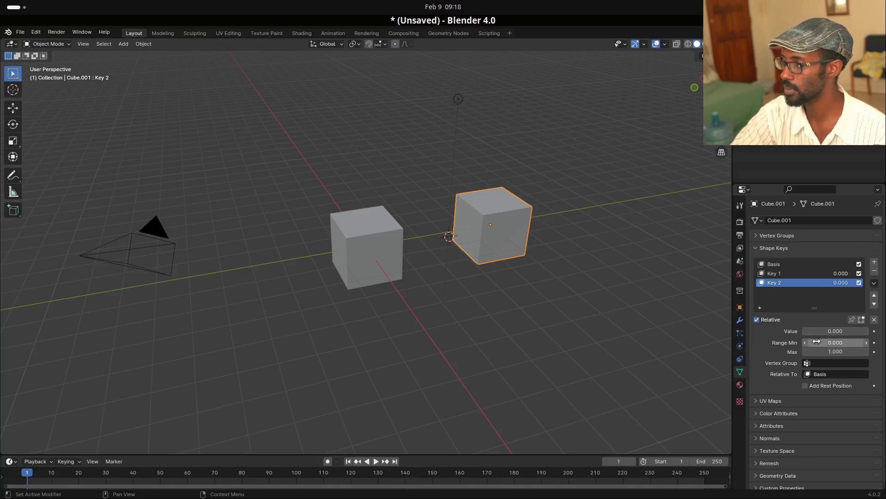
{"action": "left_click", "coordinate": [826, 376]}
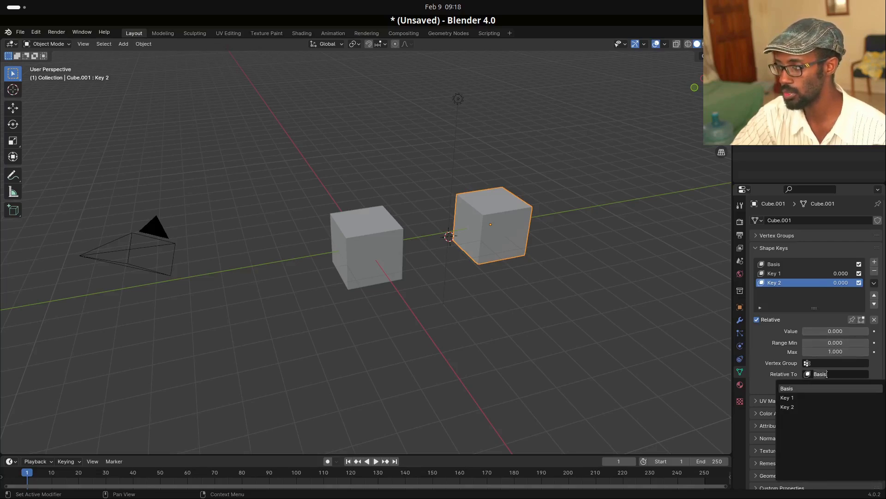
{"action": "left_click", "coordinate": [827, 367]}
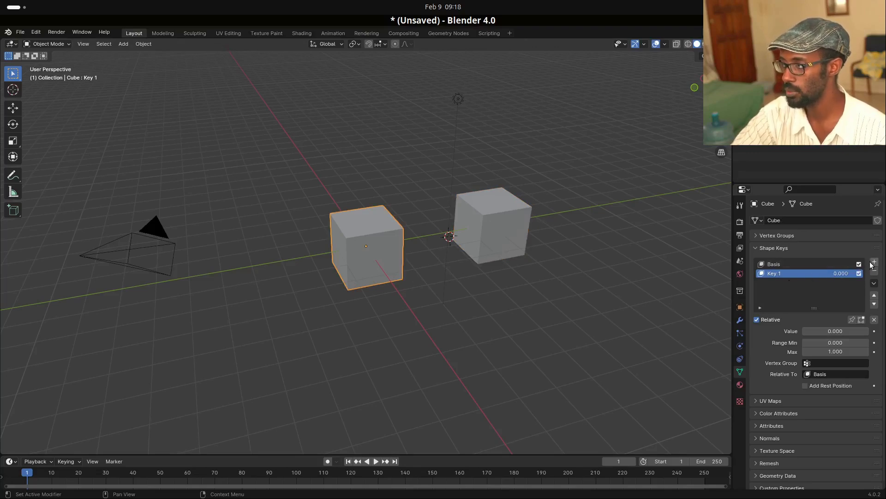
Open the Shape Key Specials menu for the left cube's shape keys
{"action": "left_click", "coordinate": [873, 284]}
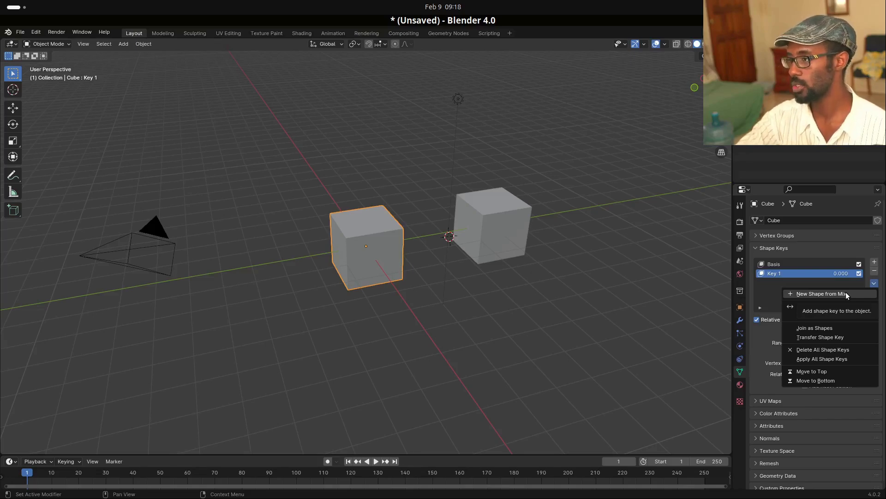
Add Key 2 to the left cube and make a first vertex move along X in Edit Mode
{"action": "left_click", "coordinate": [874, 262]}
{"action": "key", "text": "Tab"}
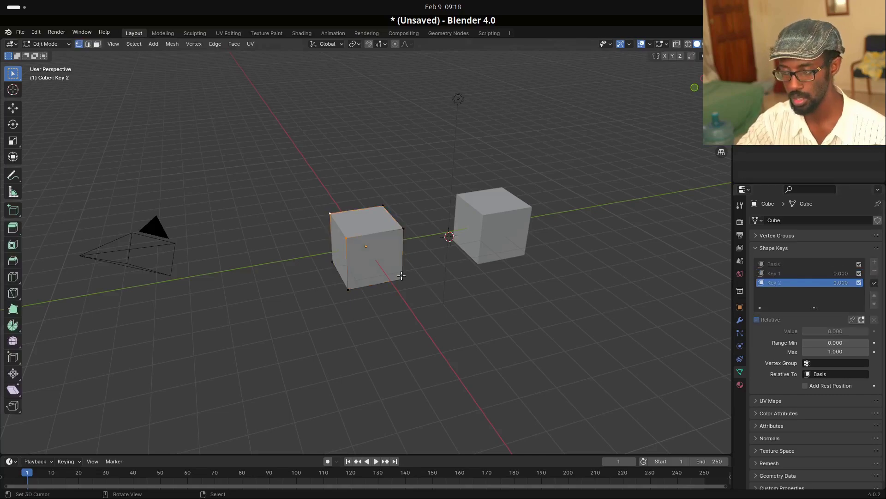
{"action": "key", "text": "g"}
{"action": "key", "text": "x"}
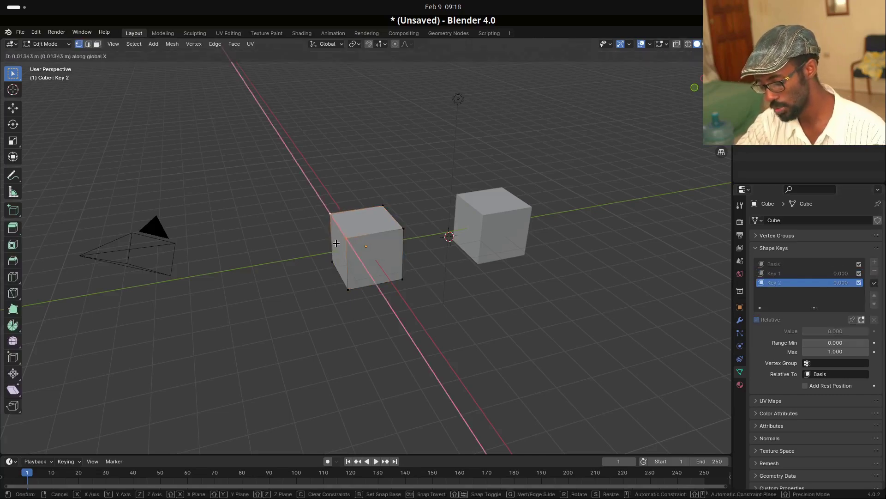
{"action": "left_click", "coordinate": [336, 239]}
Select the left-edge vertices, stretch them outward along X, and return to Object Mode
{"action": "middle_click_drag", "start_coordinate": [337, 241], "coordinate": [323, 258]}
{"action": "left_click", "coordinate": [346, 230]}
{"action": "left_click", "coordinate": [331, 214], "text": "shift"}
{"action": "left_click", "coordinate": [321, 264], "text": "shift"}
{"action": "key", "text": "g"}
{"action": "key", "text": "x"}
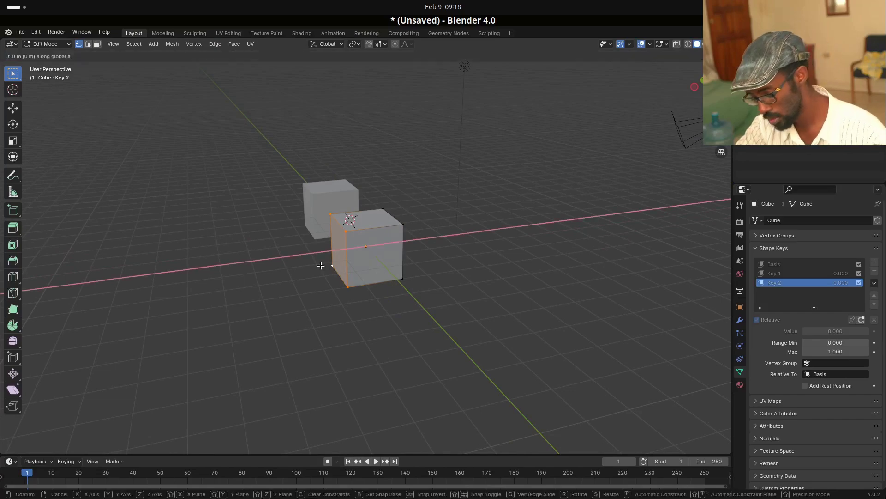
{"action": "key", "text": "Escape"}
{"action": "key", "text": "Tab"}
{"action": "mouse_move", "coordinate": [411, 330]}
{"action": "middle_mouse_down"}
{"action": "mouse_move", "coordinate": [246, 354]}
{"action": "mouse_move", "coordinate": [409, 329]}
{"action": "middle_mouse_up"}
Set Key 2's value to 1, then drag it down to 0.299 for a partial stretch
{"action": "left_click", "coordinate": [835, 331]}
{"action": "type", "text": "1"}
{"action": "key", "text": "Return"}
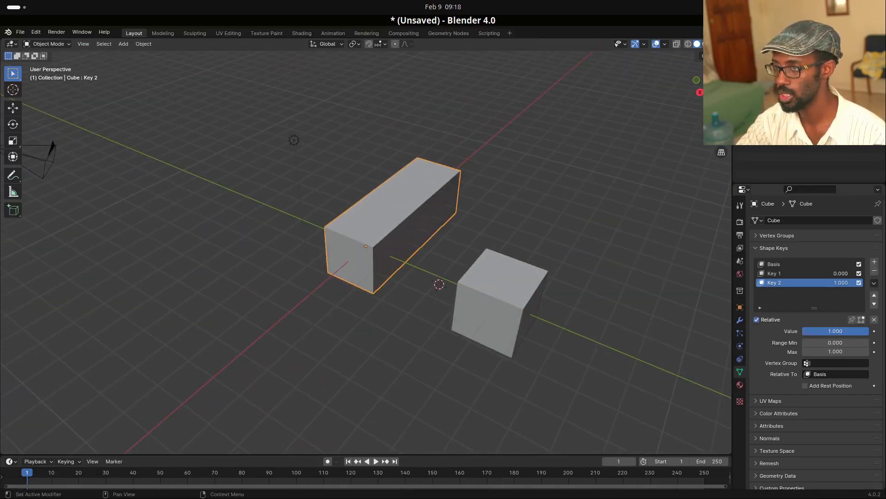
{"action": "middle_click_drag", "start_coordinate": [461, 277], "coordinate": [431, 249]}
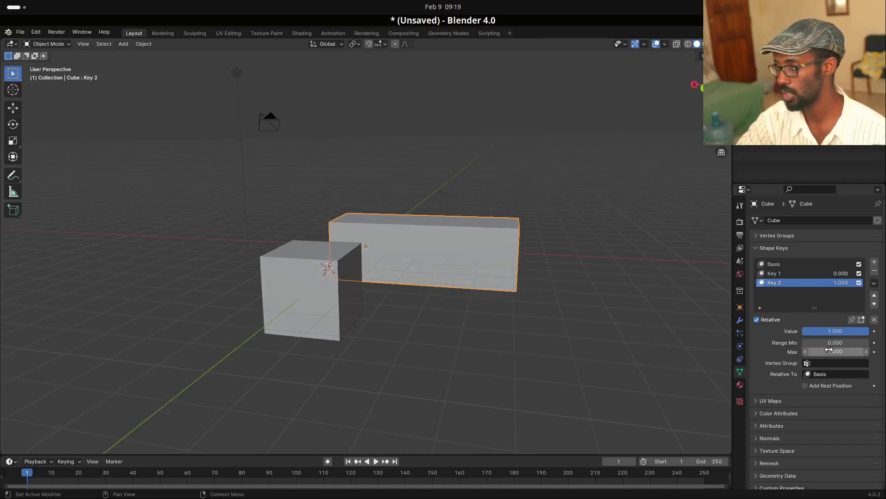
{"action": "left_click_drag", "start_coordinate": [854, 331], "coordinate": [822, 333]}
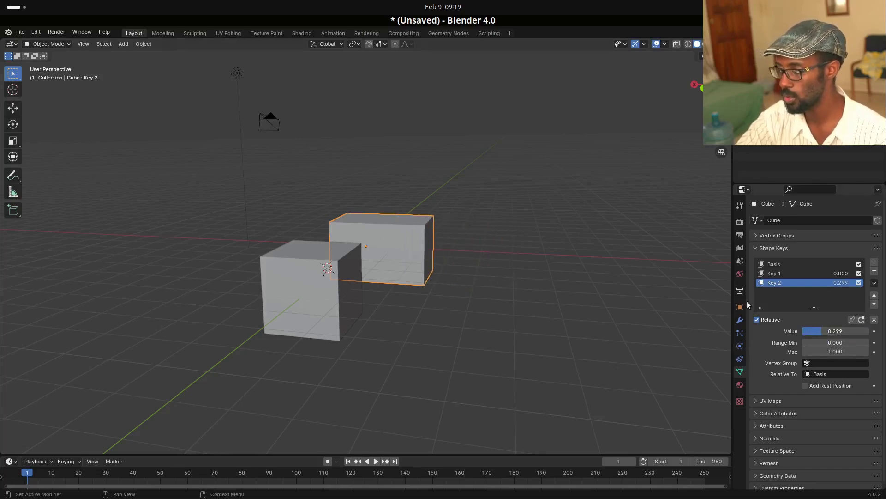
Create a new shape key from the current mix and rename it Mix
{"action": "left_click", "coordinate": [874, 282]}
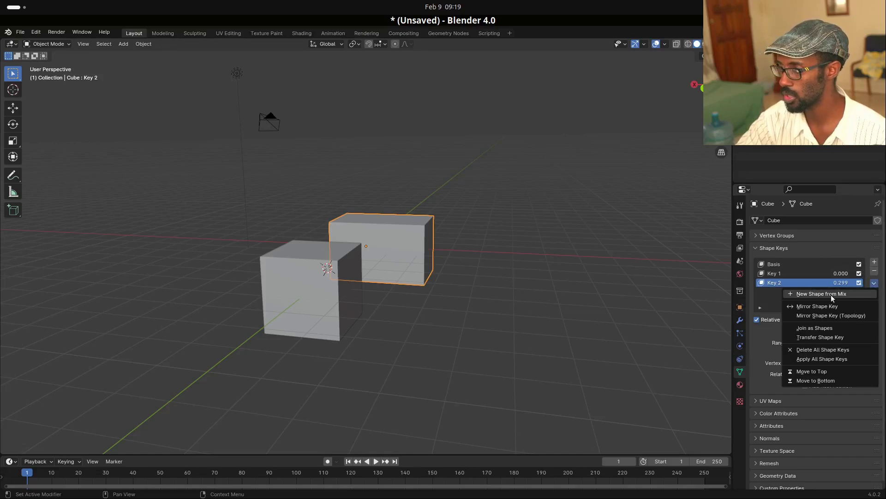
{"action": "left_click", "coordinate": [825, 292]}
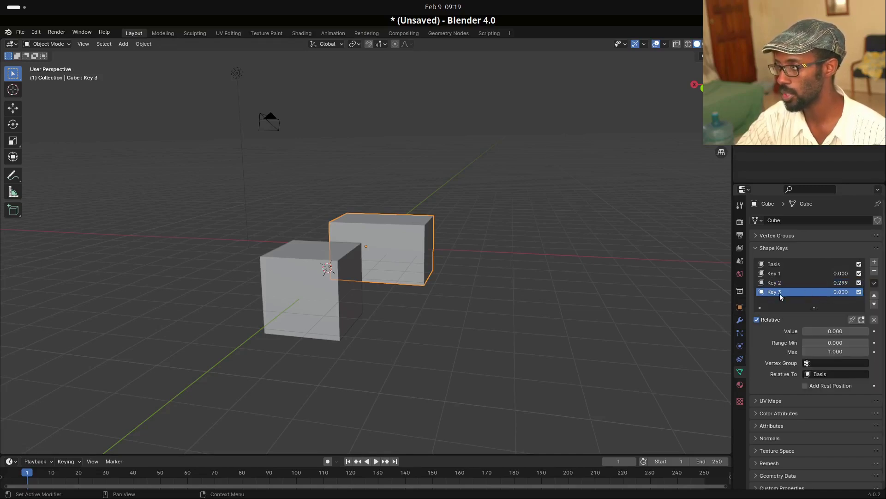
{"action": "double_click", "coordinate": [813, 292]}
{"action": "type", "text": "N"}
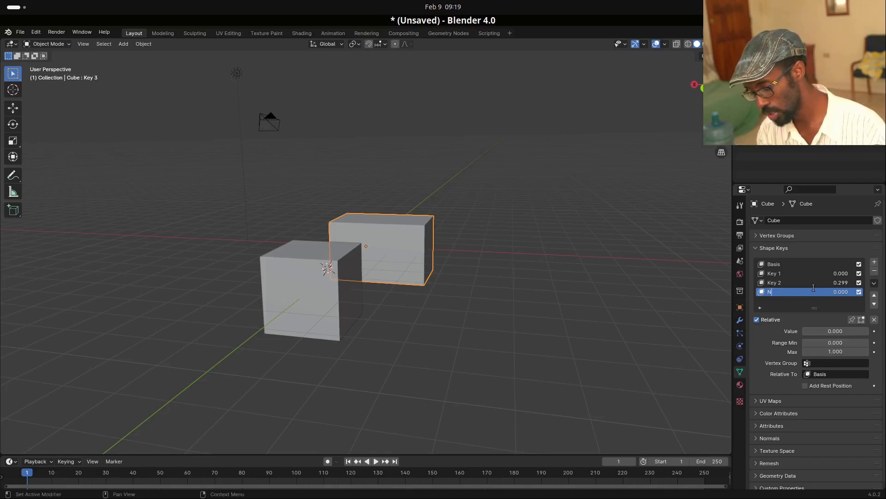
{"action": "type", "text": "Mix"}
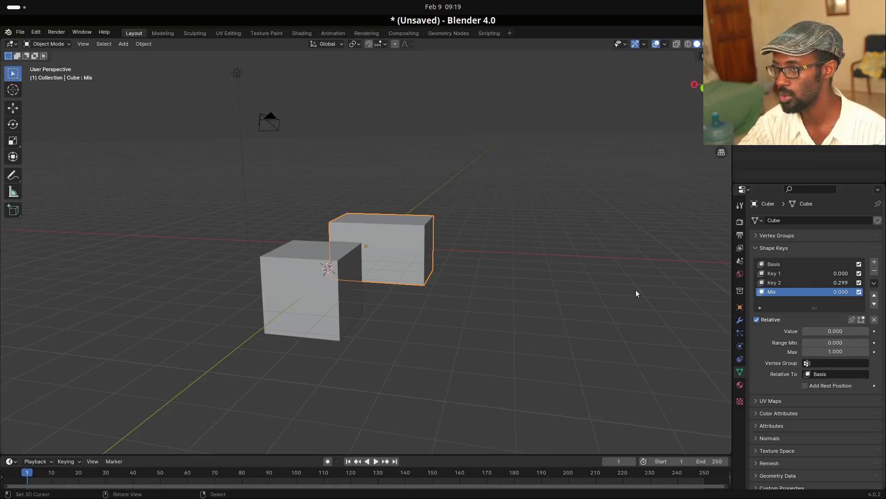
Compare the Mix and Key 2 stretches by varying each key's value
{"action": "middle_click_drag", "start_coordinate": [511, 332], "coordinate": [540, 338]}
{"action": "left_click", "coordinate": [796, 284]}
{"action": "left_click_drag", "start_coordinate": [825, 331], "coordinate": [804, 331]}
{"action": "left_click", "coordinate": [789, 292]}
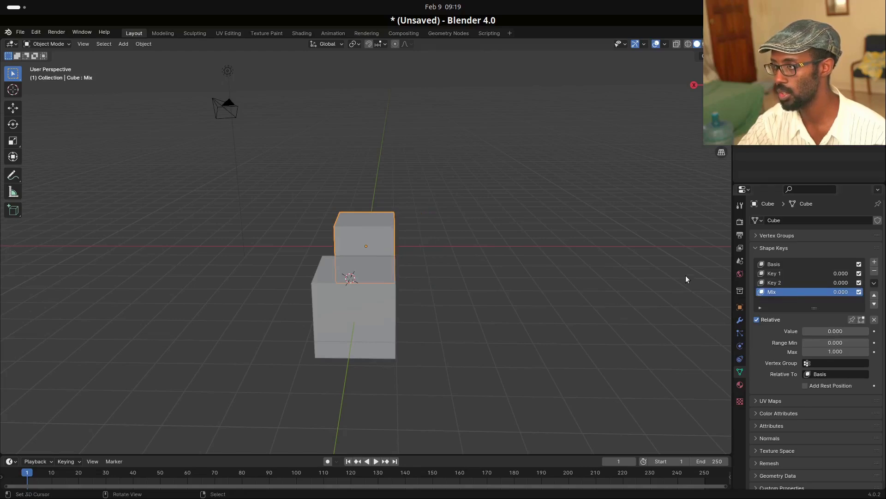
{"action": "left_click_drag", "start_coordinate": [821, 331], "coordinate": [868, 331]}
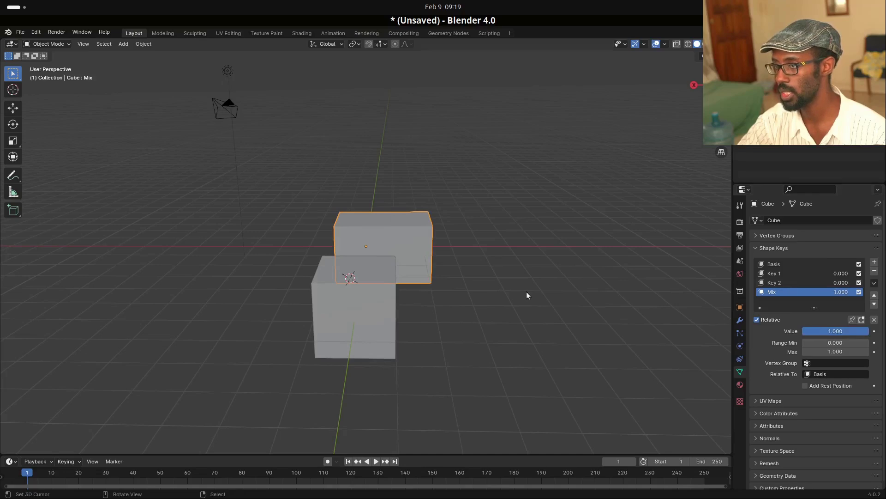
{"action": "middle_click_drag", "start_coordinate": [524, 293], "coordinate": [493, 299]}
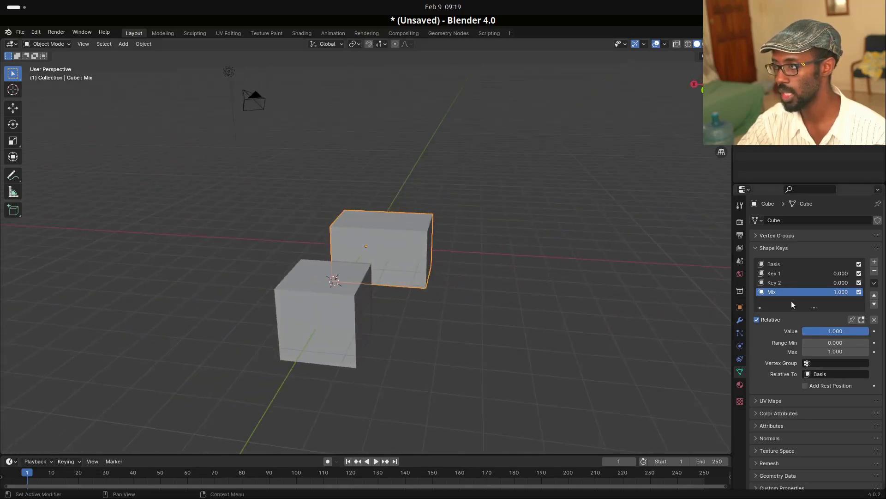
{"action": "left_click", "coordinate": [791, 283]}
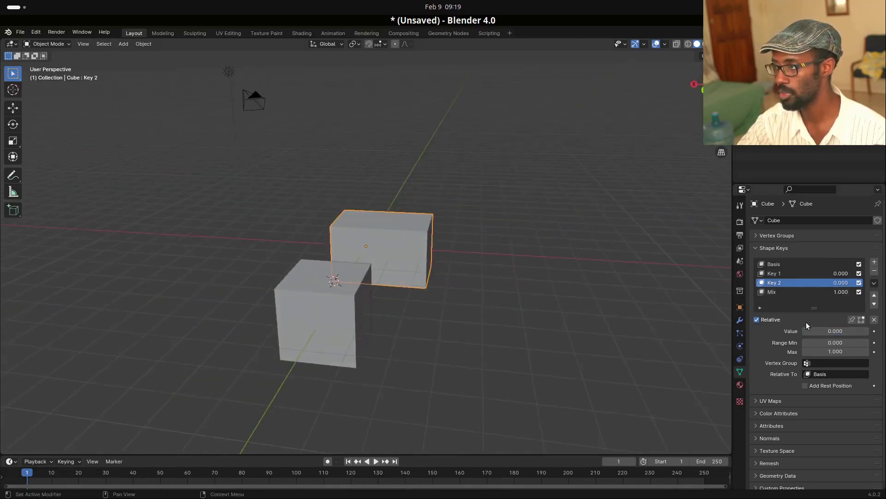
{"action": "mouse_move", "coordinate": [810, 329]}
{"action": "left_mouse_down"}
{"action": "mouse_move", "coordinate": [868, 330]}
{"action": "mouse_move", "coordinate": [804, 330]}
{"action": "left_mouse_up"}
{"action": "left_click", "coordinate": [776, 292]}
{"action": "left_click_drag", "start_coordinate": [858, 330], "coordinate": [803, 331]}
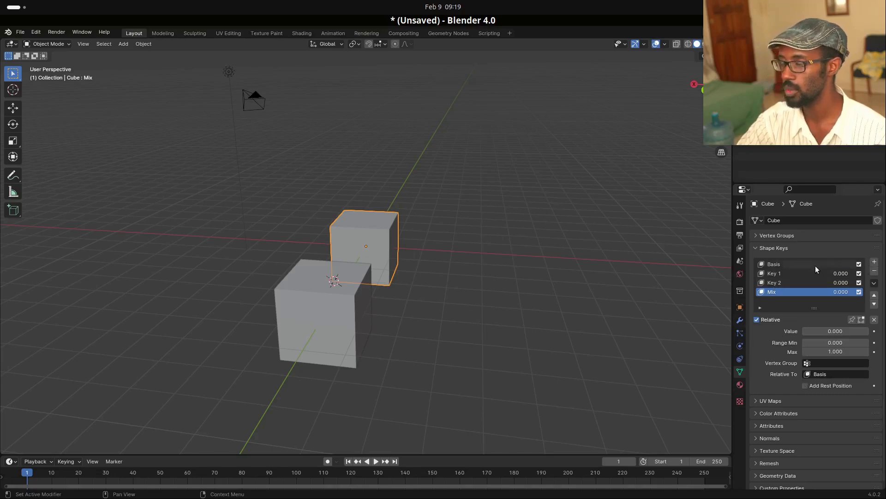
Add a Key 3 shape key and drag its value to 1.000, stretching the cube into a long box
{"action": "left_click", "coordinate": [874, 283]}
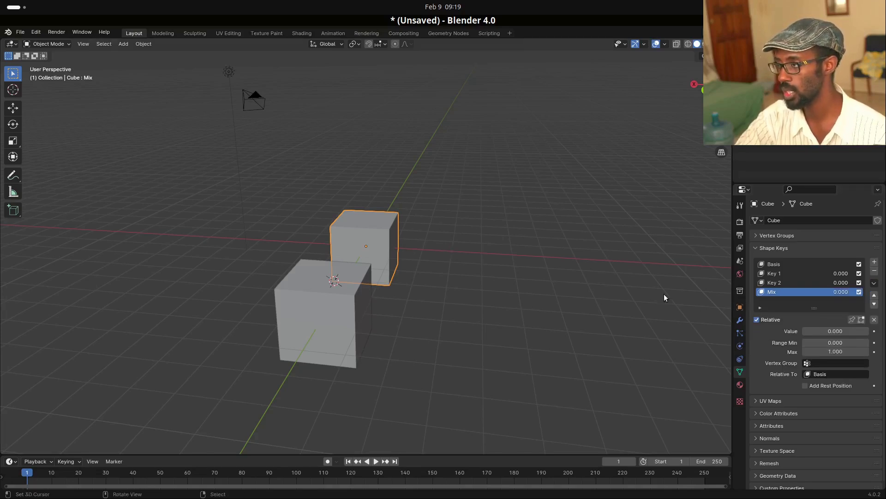
{"action": "left_click", "coordinate": [875, 262]}
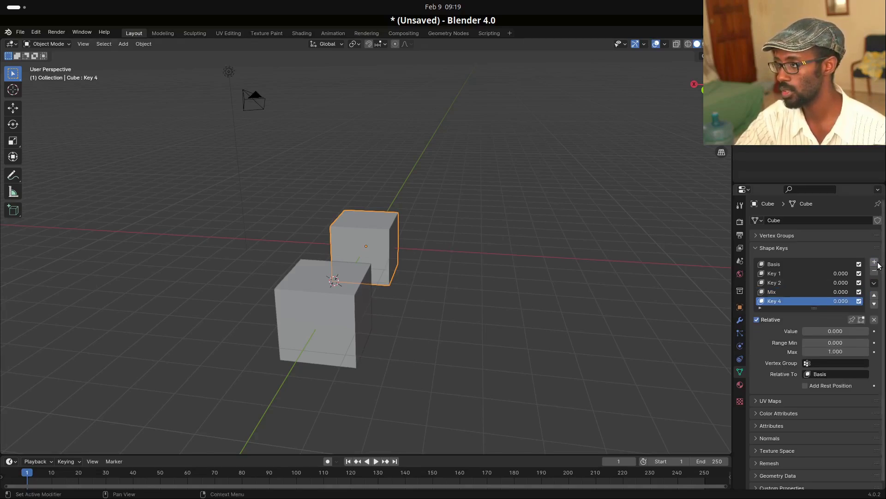
{"action": "key", "text": "Tab"}
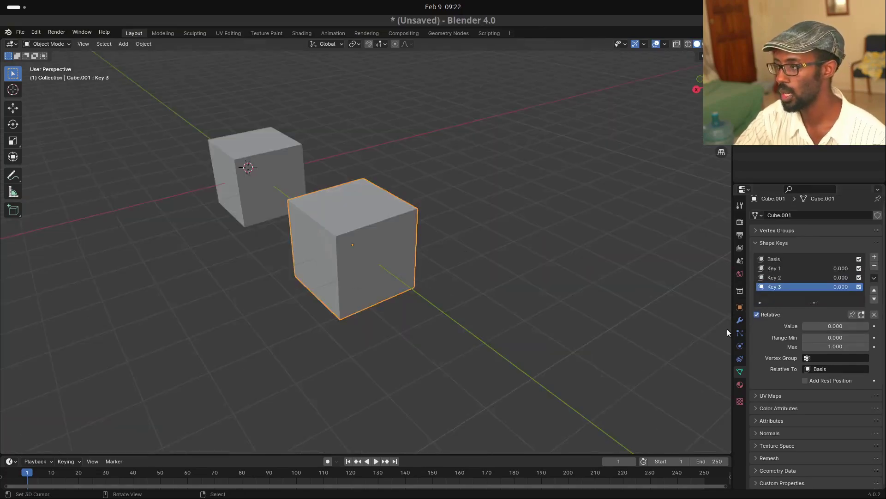
{"action": "left_click_drag", "start_coordinate": [813, 326], "coordinate": [869, 326]}
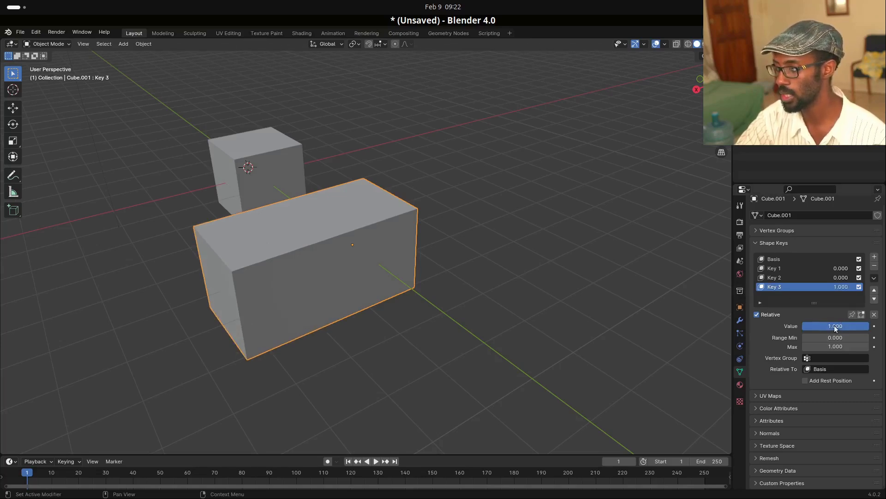
Mirror Cube.001's Key 3 shape so its stretch extends to the opposite side
{"action": "right_click", "coordinate": [813, 287]}
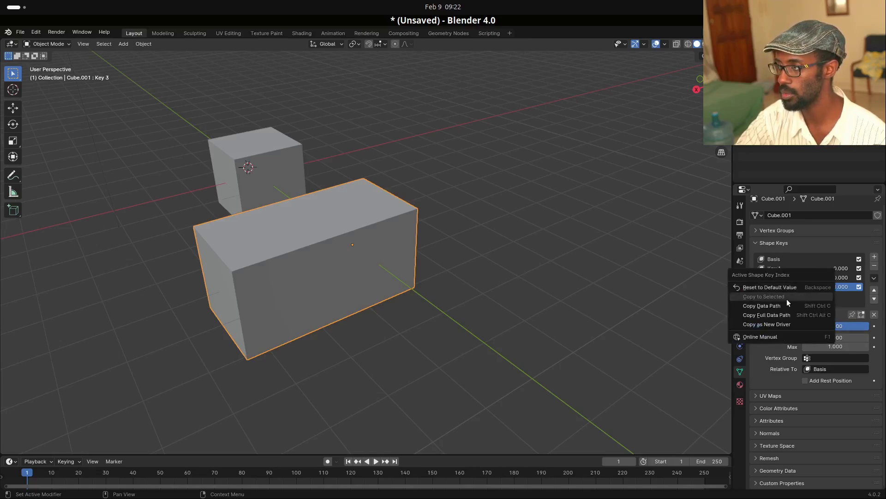
{"action": "left_click", "coordinate": [874, 277]}
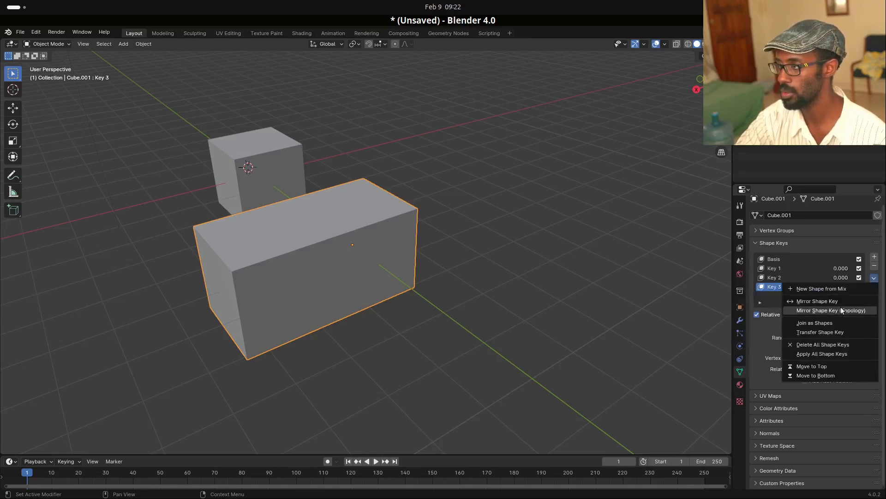
{"action": "left_click", "coordinate": [823, 301]}
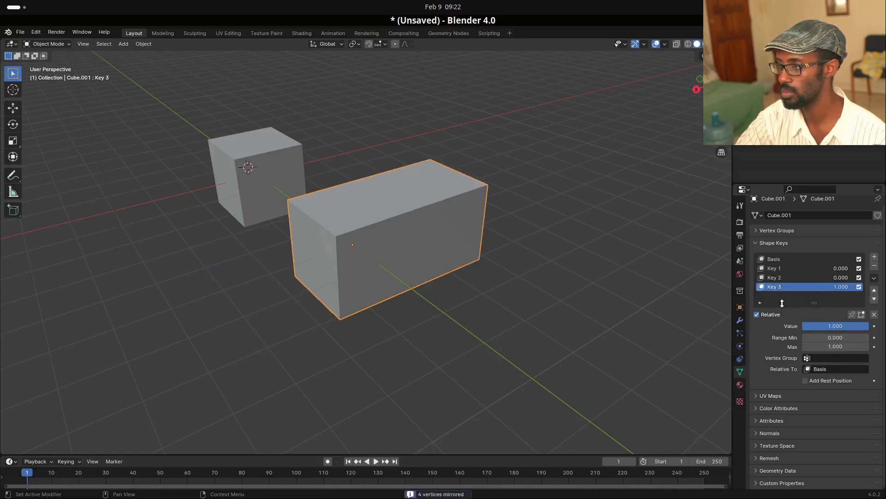
{"action": "left_click_drag", "start_coordinate": [837, 326], "coordinate": [868, 326]}
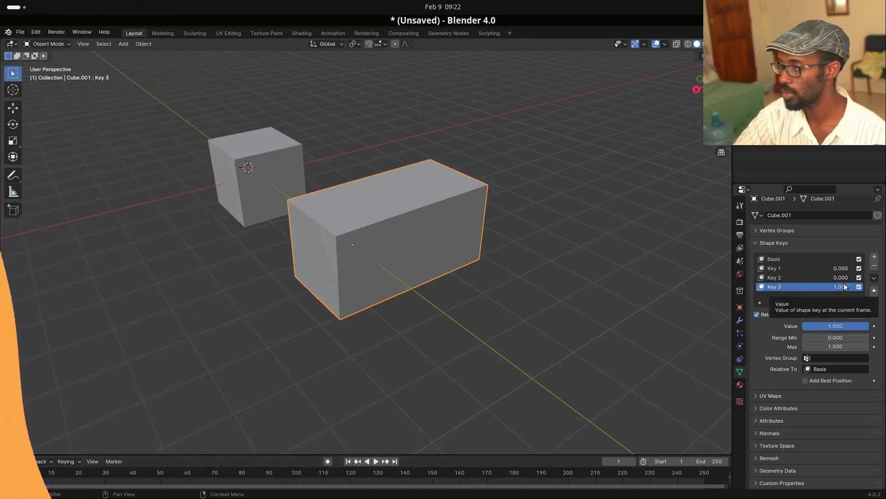
{"action": "left_click", "coordinate": [874, 277]}
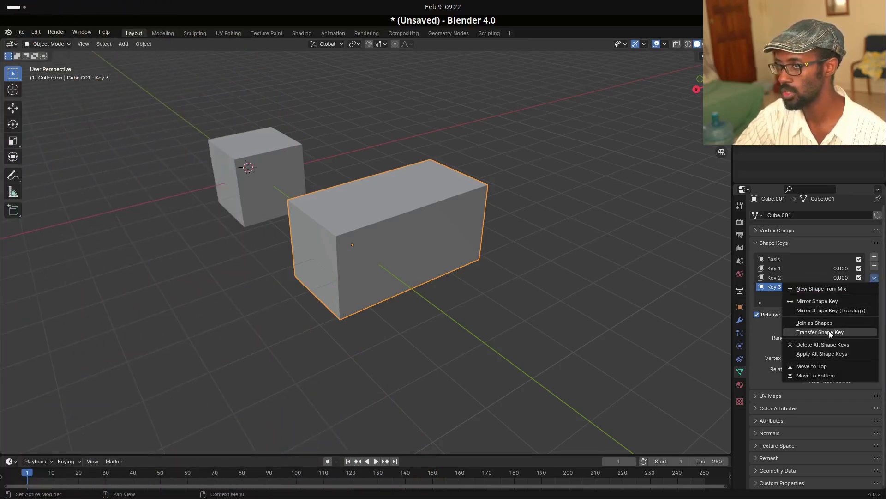
Enable the Statistics viewport overlay and put the stretched Cube.001 into Edit Mode
{"action": "left_click", "coordinate": [666, 43]}
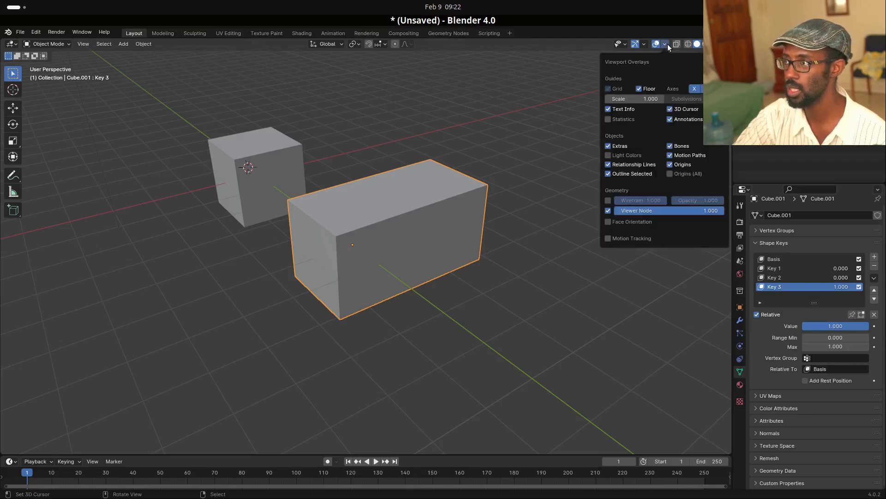
{"action": "left_click", "coordinate": [608, 119]}
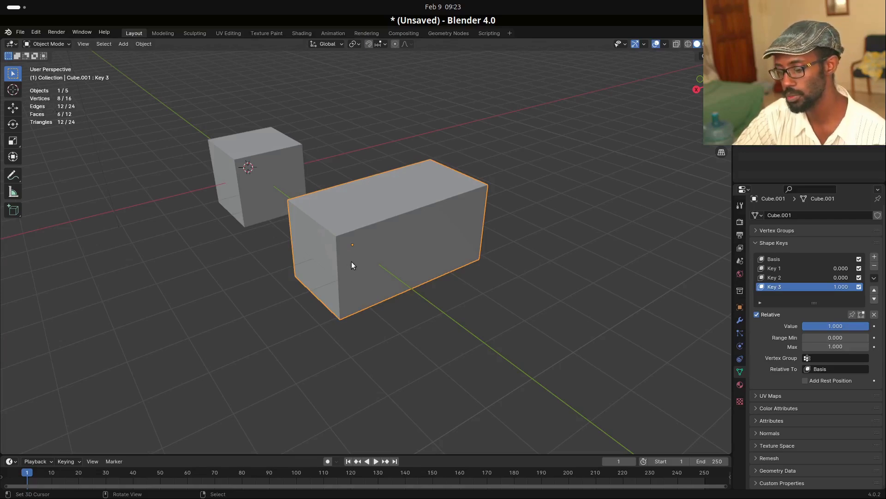
{"action": "middle_click_drag", "start_coordinate": [352, 265], "coordinate": [511, 257]}
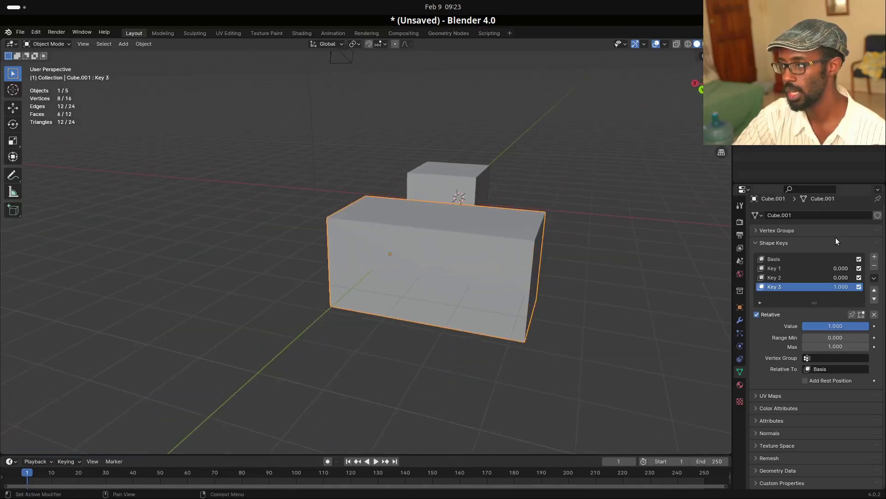
{"action": "middle_click_drag", "start_coordinate": [449, 245], "coordinate": [510, 254]}
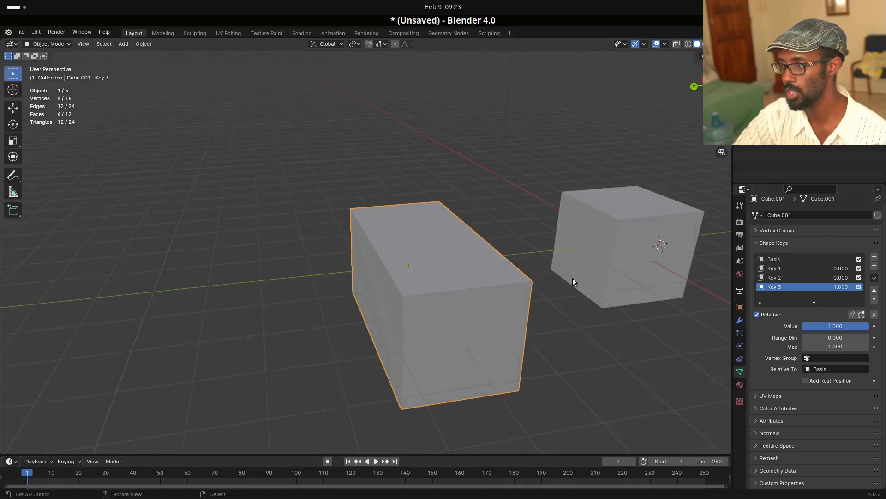
{"action": "middle_click_drag", "start_coordinate": [416, 292], "coordinate": [396, 291]}
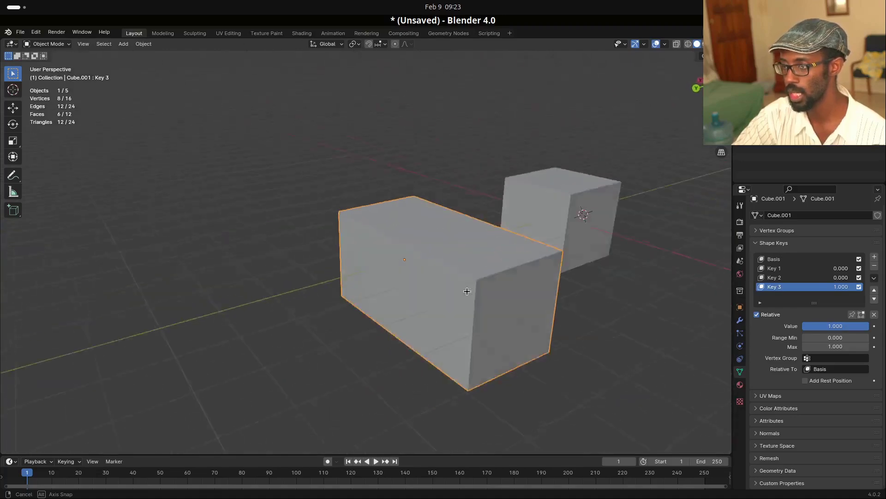
{"action": "middle_click_drag", "start_coordinate": [482, 291], "coordinate": [508, 292]}
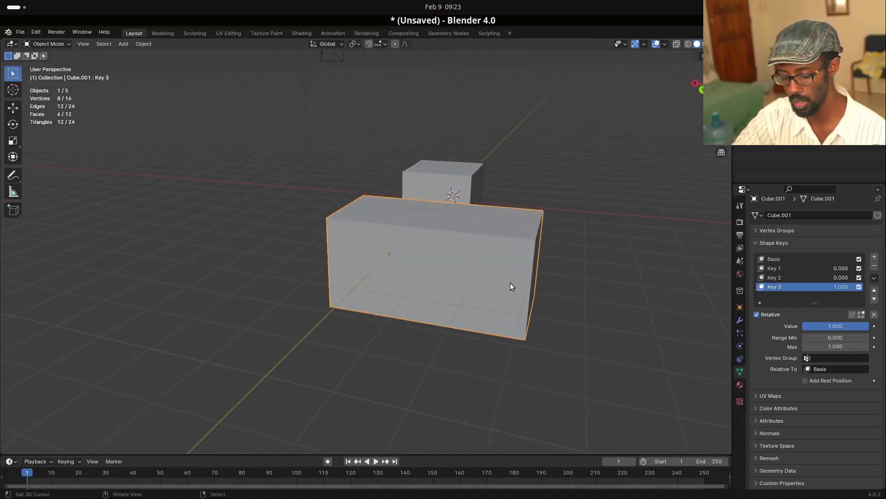
{"action": "key", "text": "Tab"}
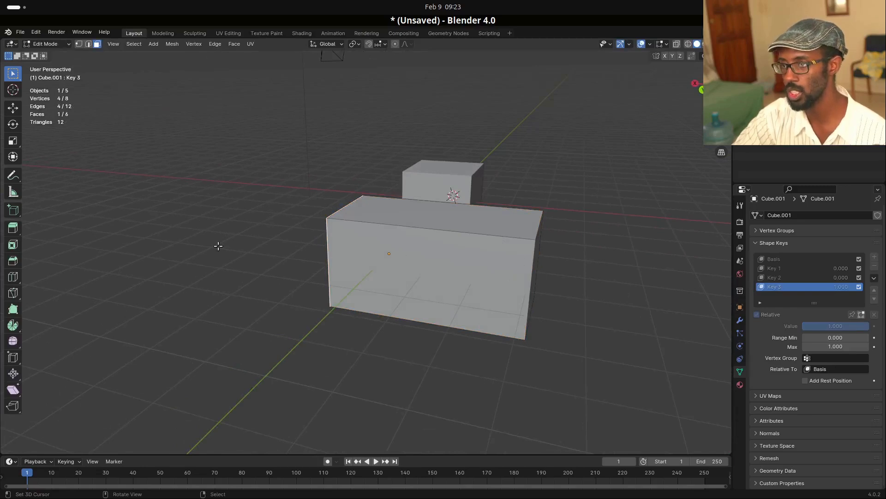
Select all of Cube.001's vertices, return to Object Mode, then select the original Cube
{"action": "key", "text": "1"}
{"action": "key", "text": "a"}
{"action": "middle_click_drag", "start_coordinate": [414, 233], "coordinate": [446, 241]}
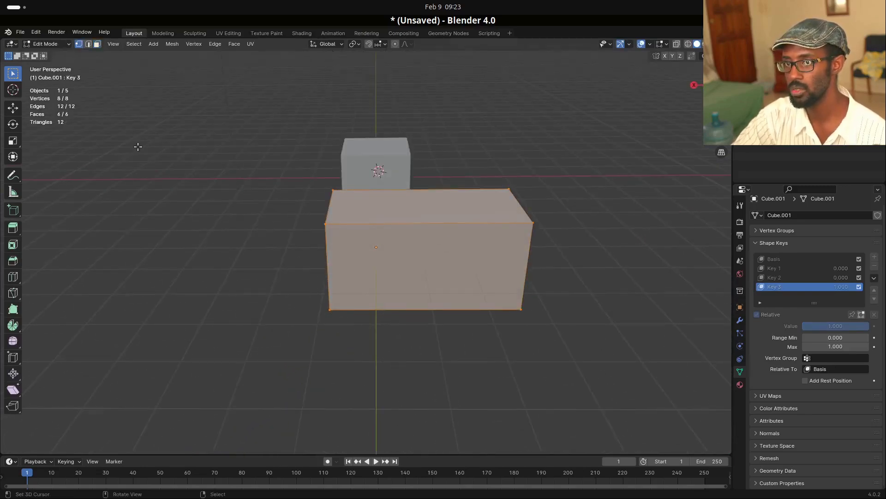
{"action": "key", "text": "Tab"}
{"action": "middle_click_drag", "start_coordinate": [350, 262], "coordinate": [415, 292]}
{"action": "left_click", "coordinate": [315, 285]}
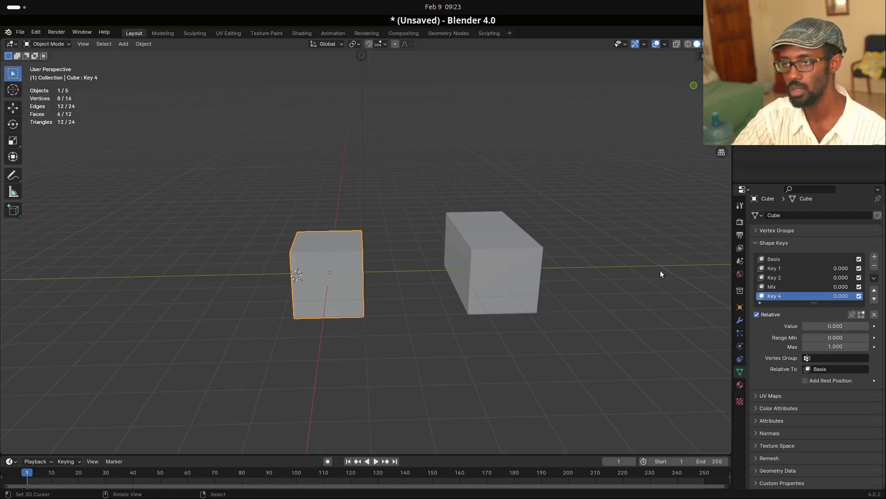
Remove Key 4 from the Cube, delete the stretched Cube.001, and reselect the Cube
{"action": "left_click", "coordinate": [874, 266]}
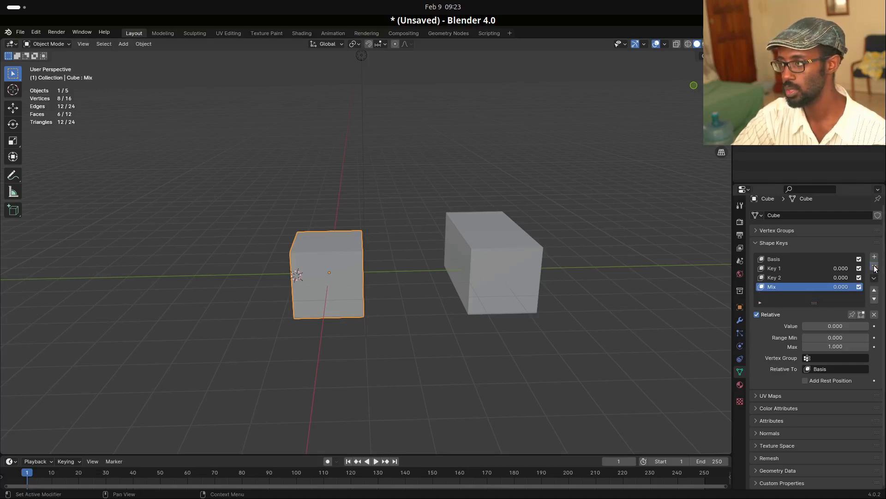
{"action": "left_click", "coordinate": [512, 266]}
{"action": "key", "text": "Delete"}
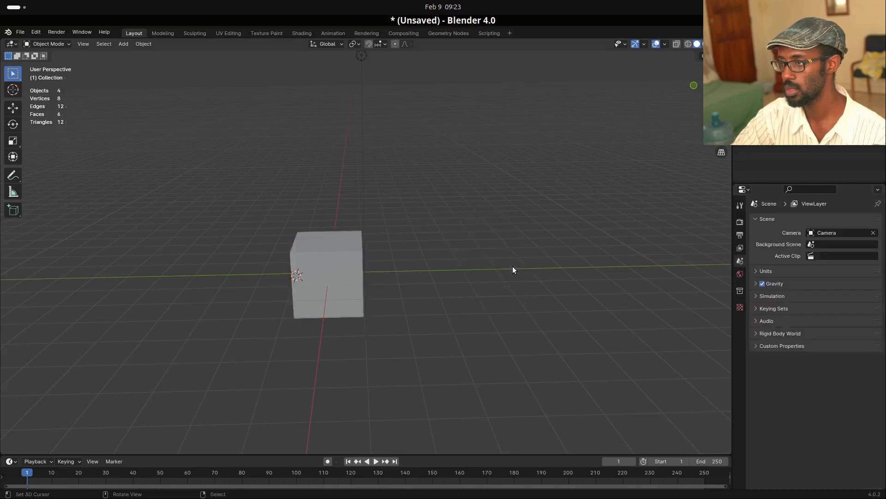
{"action": "left_click", "coordinate": [358, 279]}
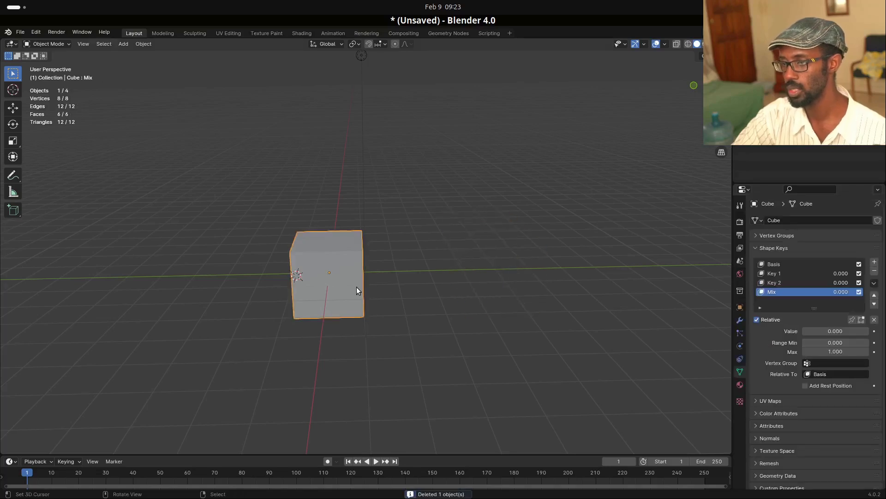
{"action": "key", "text": "Tab"}
{"action": "key", "text": "Tab"}
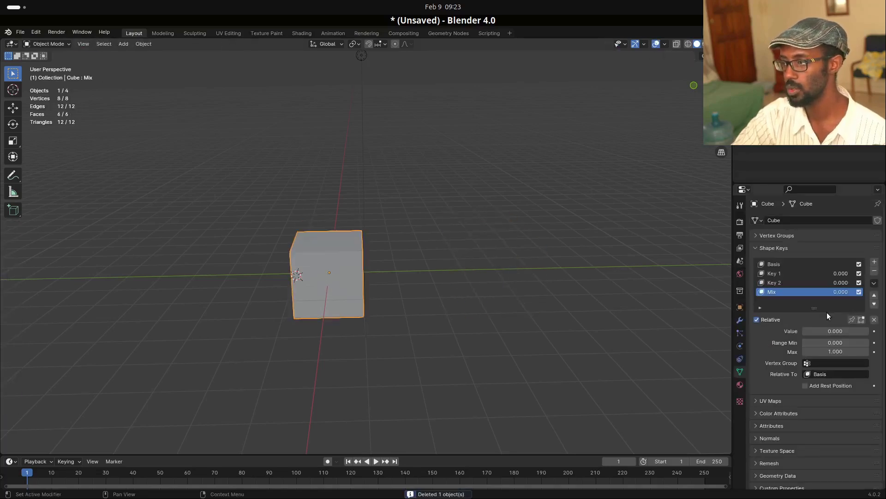
Add a new mesh cube and move it along Y to sit beside the original
{"action": "middle_click_drag", "start_coordinate": [480, 303], "coordinate": [477, 301]}
{"action": "key", "text": "shift+a"}
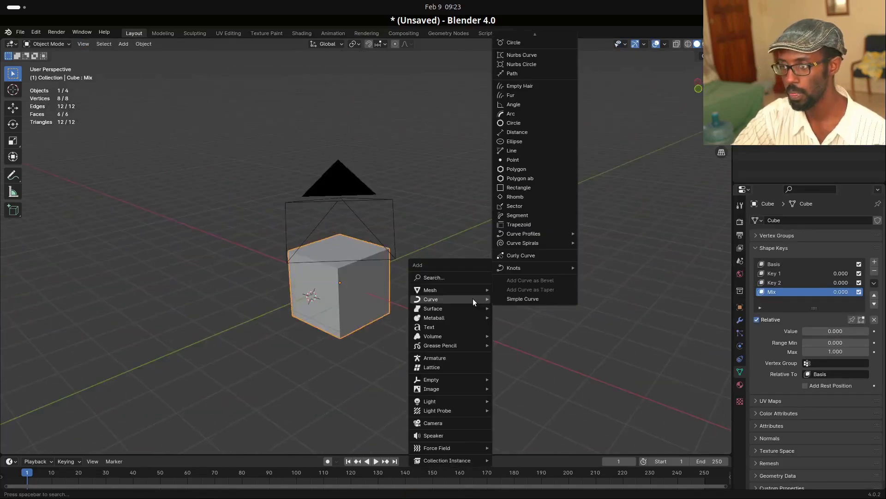
{"action": "mouse_move", "coordinate": [445, 290]}
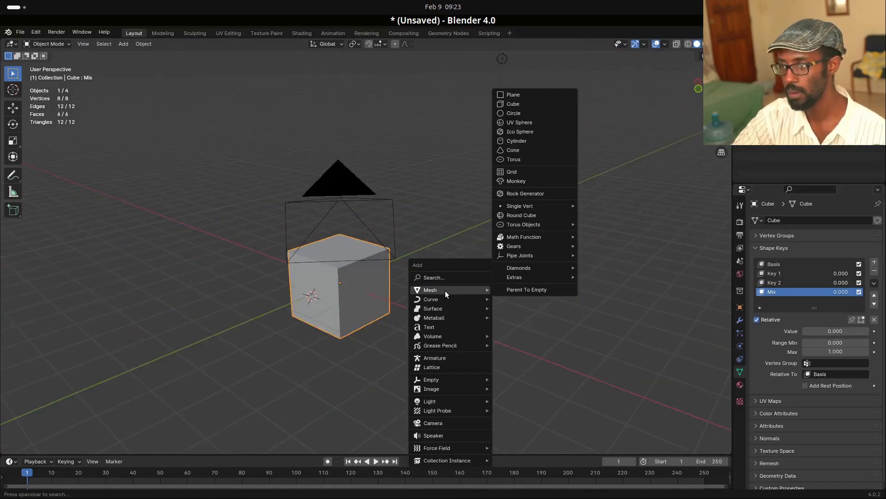
{"action": "left_click", "coordinate": [524, 102]}
{"action": "scroll", "coordinate": [362, 271], "scroll_direction": "down", "scroll_amount": 4}
{"action": "key", "text": "g"}
{"action": "key", "text": "y"}
{"action": "left_click", "coordinate": [294, 285]}
{"action": "key", "text": "KP_0"}
{"action": "key", "text": "KP_0"}
Add a 45° Simple Deform twist about X to Cube.001 and apply it
{"action": "left_click", "coordinate": [740, 320]}
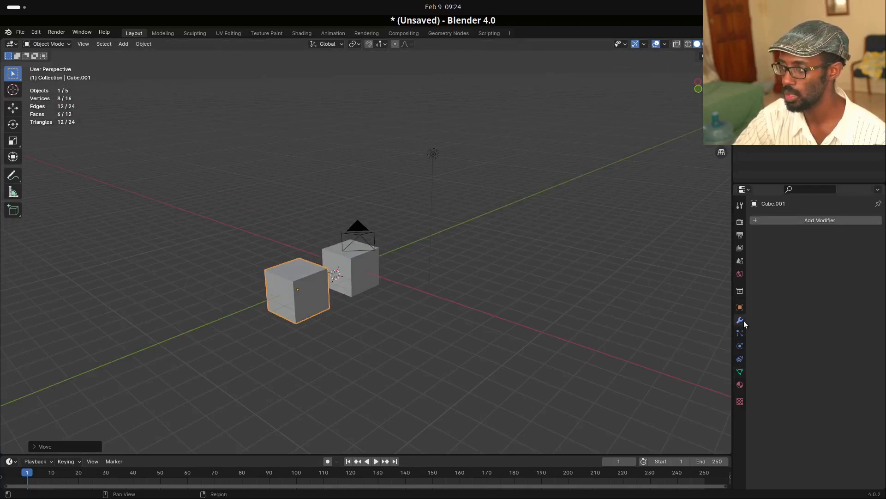
{"action": "left_click", "coordinate": [837, 221]}
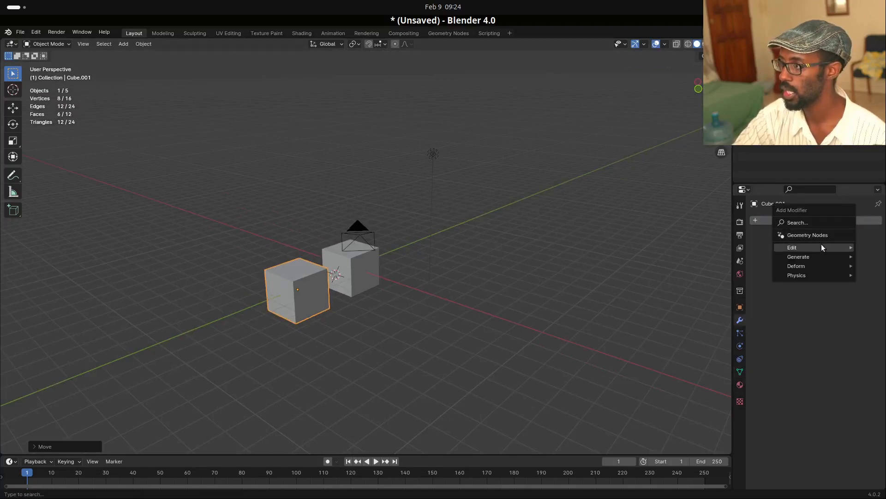
{"action": "left_click", "coordinate": [808, 222]}
{"action": "left_click", "coordinate": [730, 241]}
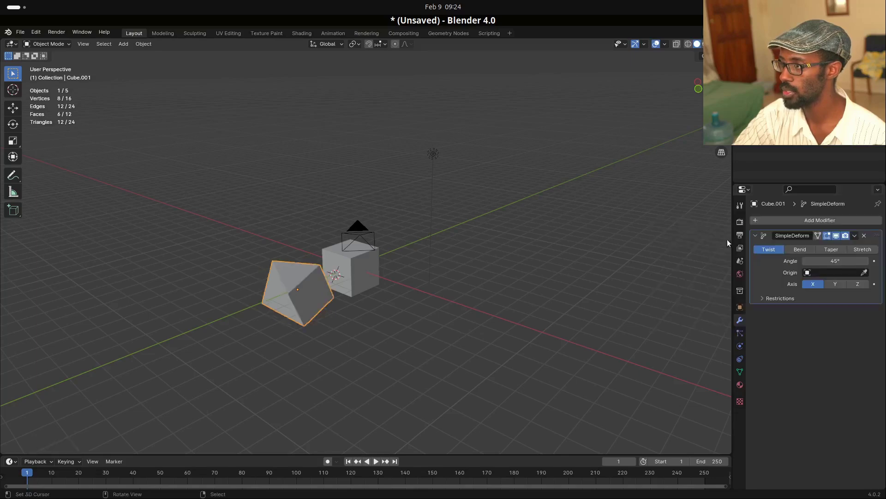
{"action": "middle_click_drag", "start_coordinate": [399, 292], "coordinate": [291, 313]}
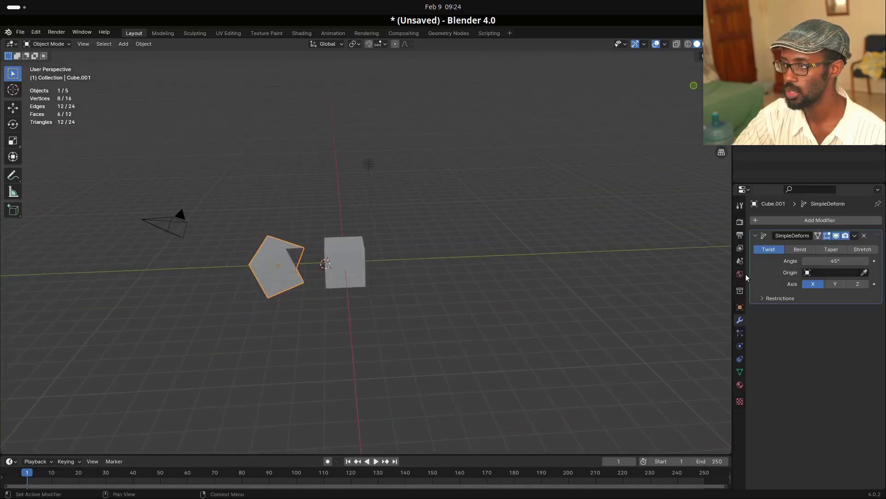
{"action": "middle_click_drag", "start_coordinate": [379, 306], "coordinate": [300, 295]}
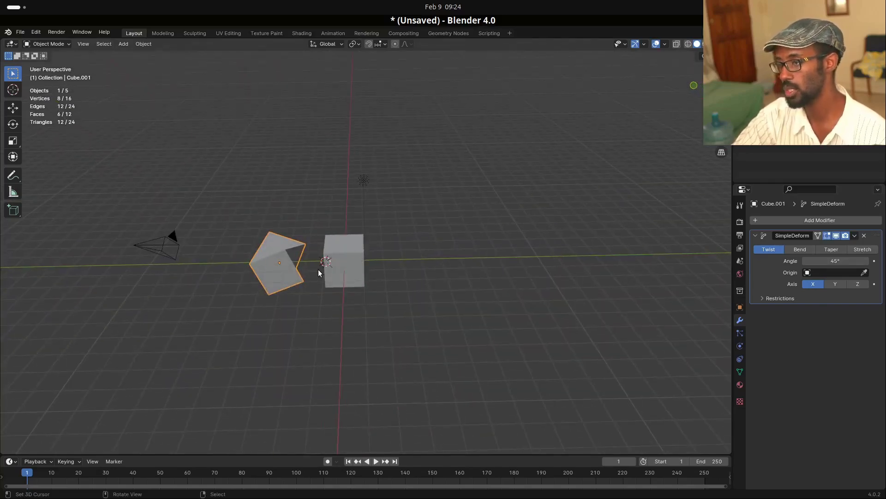
{"action": "left_click", "coordinate": [858, 235]}
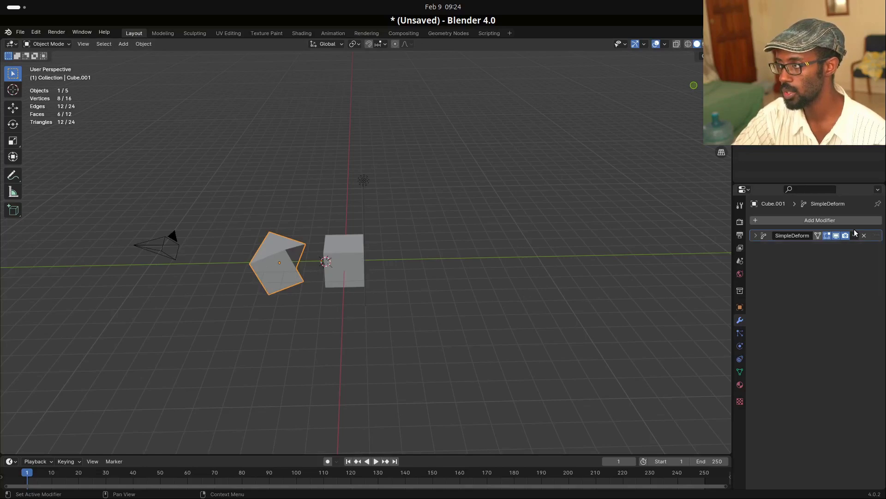
{"action": "left_click", "coordinate": [854, 236]}
{"action": "left_click", "coordinate": [814, 247]}
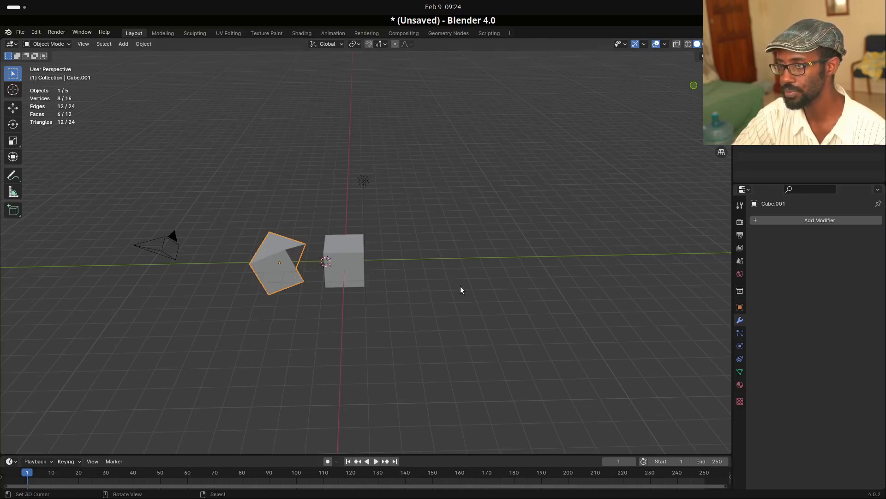
Join the twisted Cube.001's shape into the original Cube as a new shape key
{"action": "left_click", "coordinate": [740, 373]}
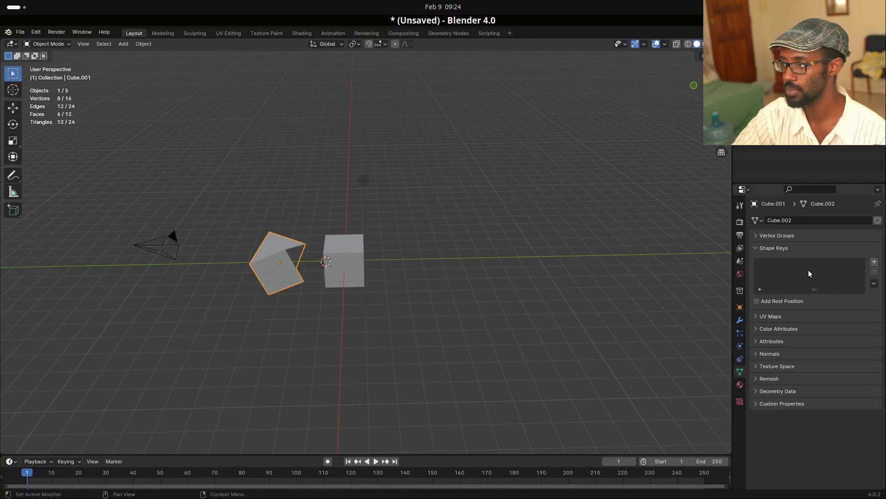
{"action": "left_click", "coordinate": [342, 255]}
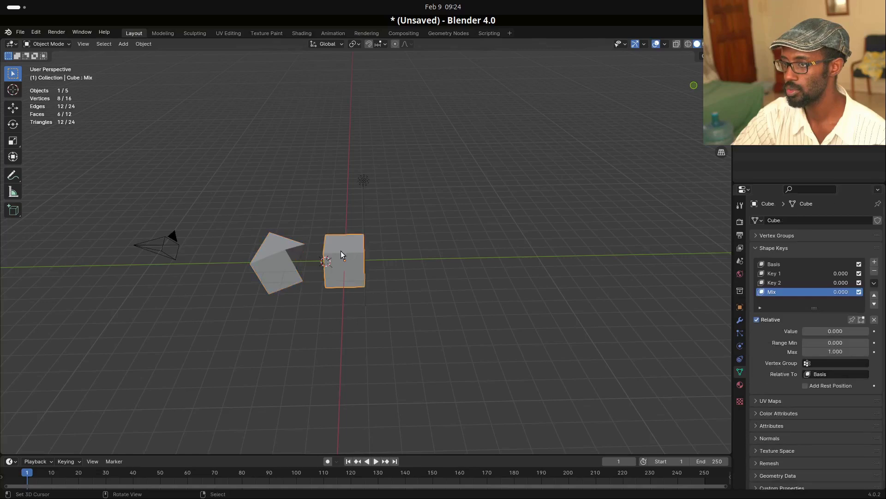
{"action": "left_click", "coordinate": [261, 279], "text": "shift"}
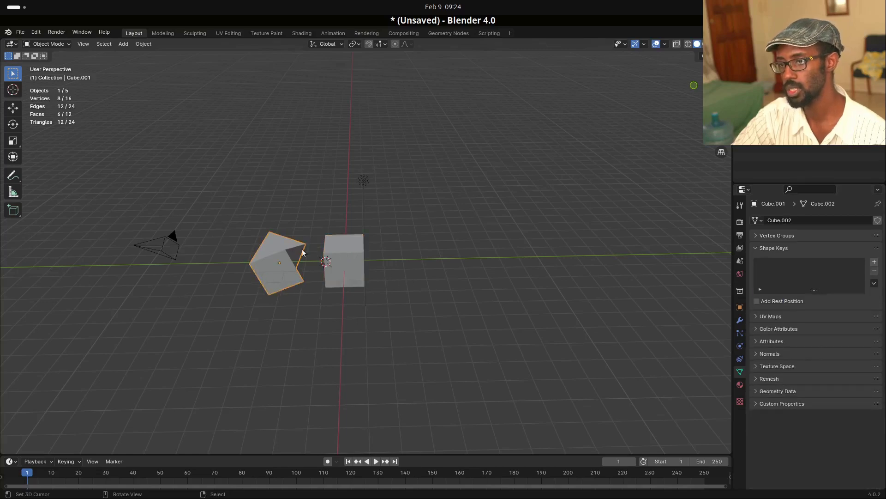
{"action": "left_click", "coordinate": [353, 261], "text": "shift"}
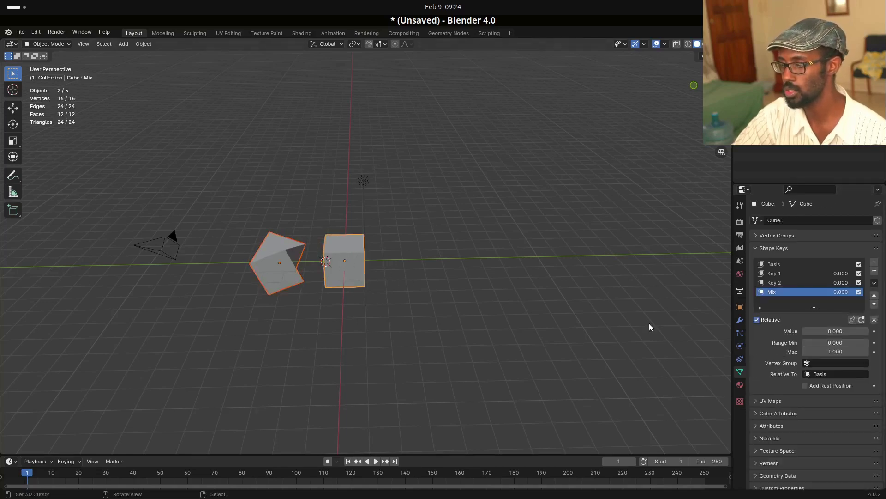
{"action": "left_click", "coordinate": [874, 283]}
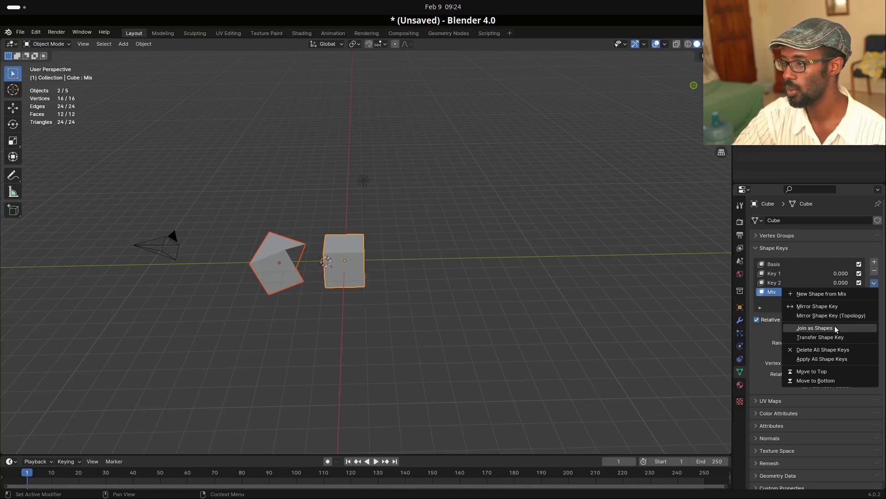
{"action": "left_click", "coordinate": [803, 329]}
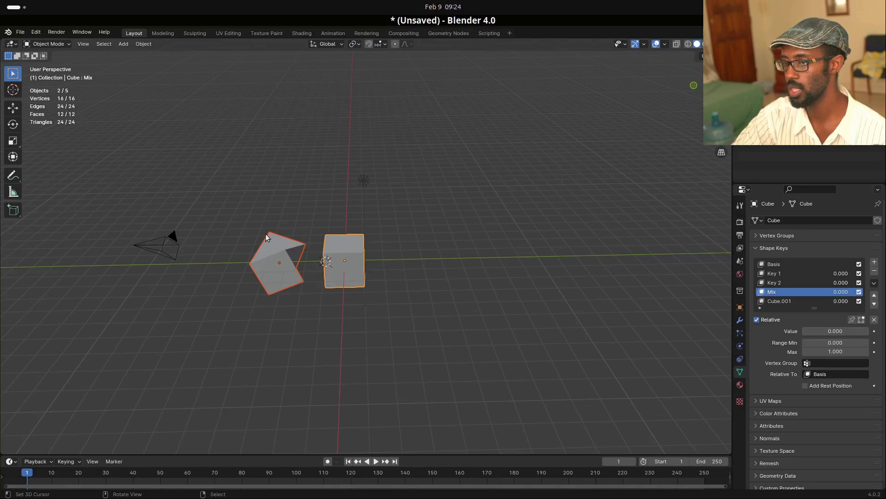
Preview the Cube.001 shape key at several strengths, ending at 1.000 influence
{"action": "left_click", "coordinate": [790, 301]}
{"action": "left_click_drag", "start_coordinate": [817, 331], "coordinate": [869, 331]}
{"action": "middle_click_drag", "start_coordinate": [463, 284], "coordinate": [496, 275]}
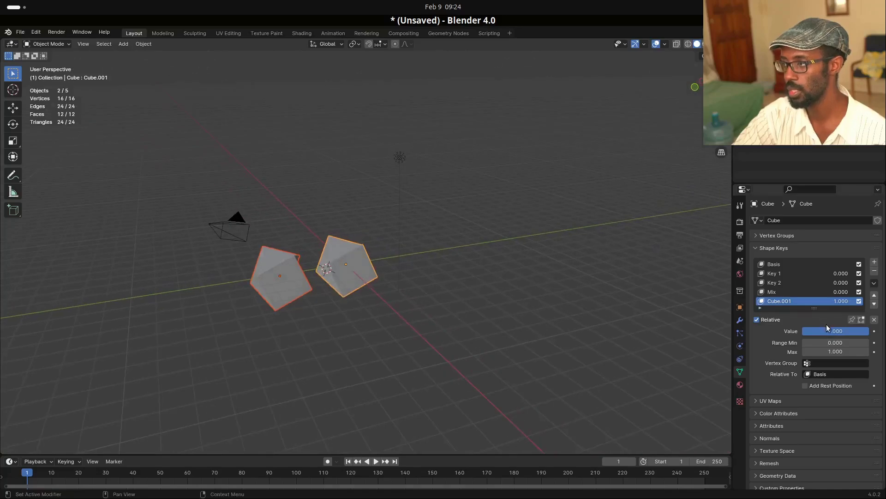
{"action": "left_click_drag", "start_coordinate": [835, 331], "coordinate": [866, 331]}
{"action": "middle_click_drag", "start_coordinate": [485, 296], "coordinate": [629, 316]}
{"action": "left_click_drag", "start_coordinate": [835, 331], "coordinate": [868, 331]}
{"action": "middle_click_drag", "start_coordinate": [600, 302], "coordinate": [696, 309]}
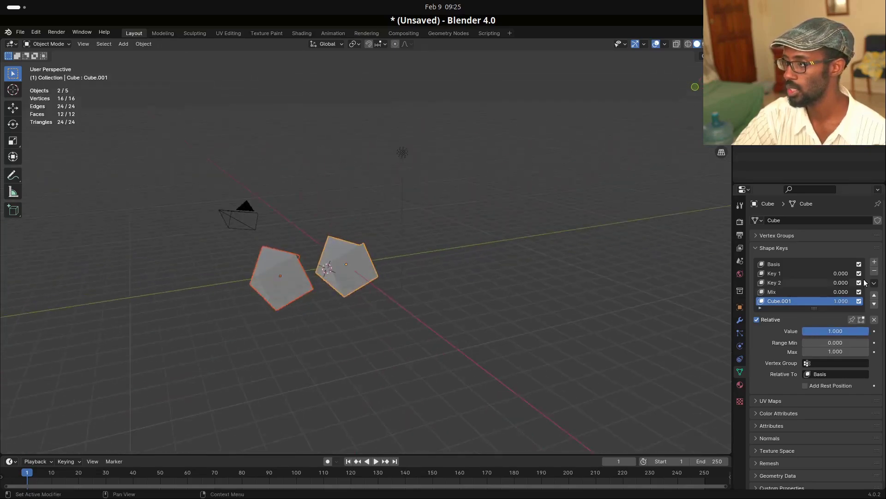
{"action": "middle_click_drag", "start_coordinate": [415, 277], "coordinate": [395, 274]}
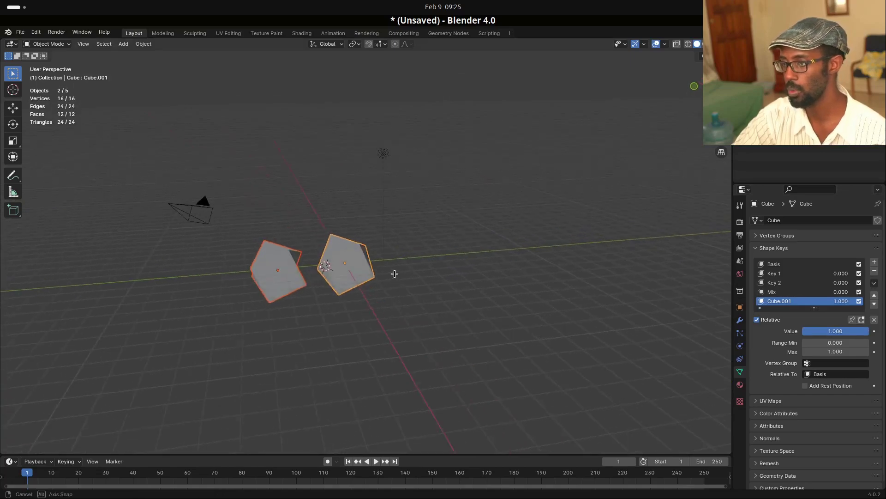
Reset the Cube.001 shape key to 0 and rename it Join
{"action": "left_click_drag", "start_coordinate": [839, 334], "coordinate": [803, 332]}
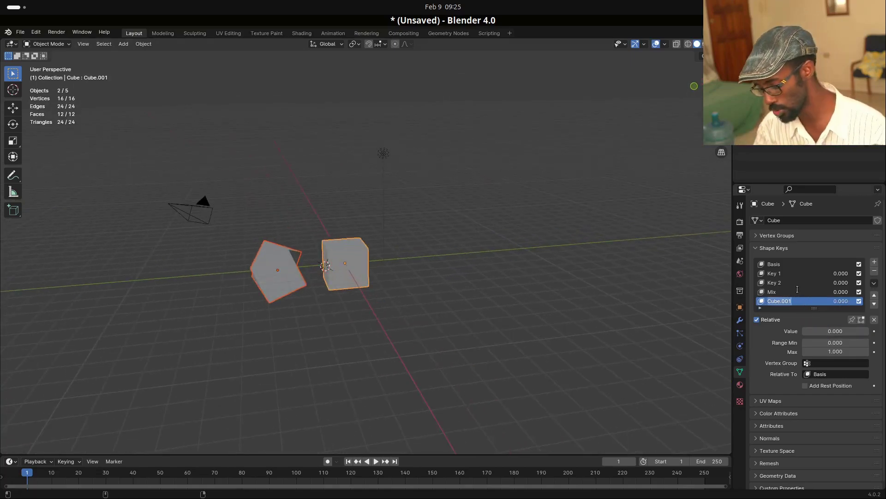
{"action": "type", "text": "Join"}
{"action": "key", "text": "Return"}
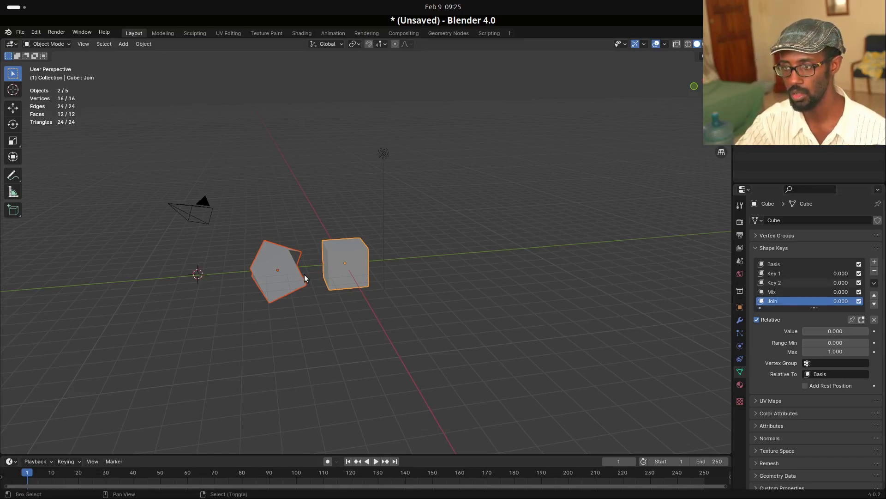
Add a new mesh cube, Cube.002, to the scene
{"action": "key", "text": "shift+a"}
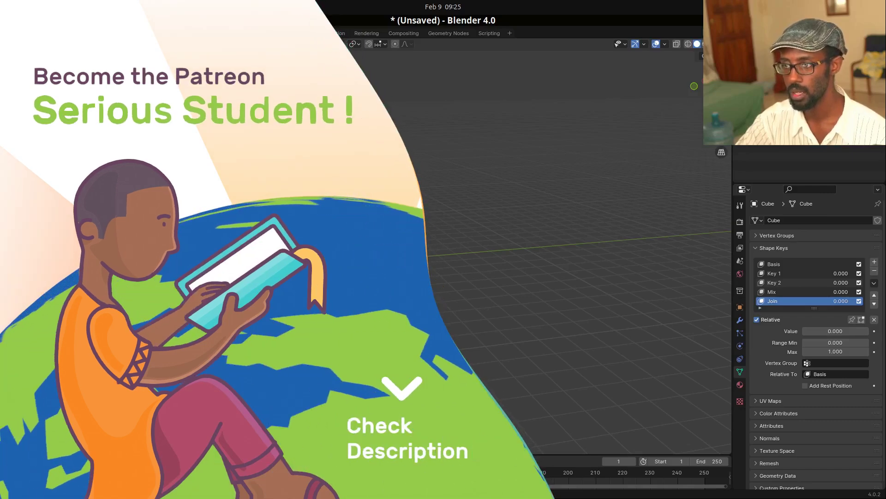
{"action": "left_click", "coordinate": [560, 293]}
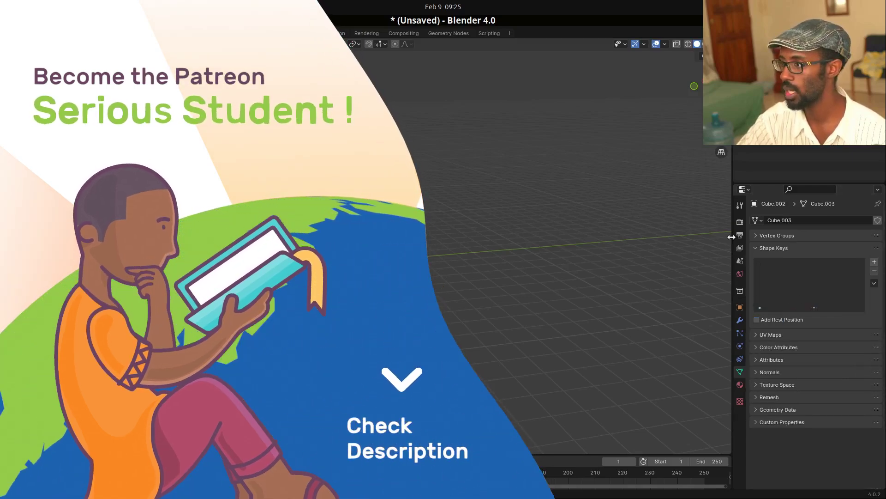
{"action": "left_click", "coordinate": [740, 320]}
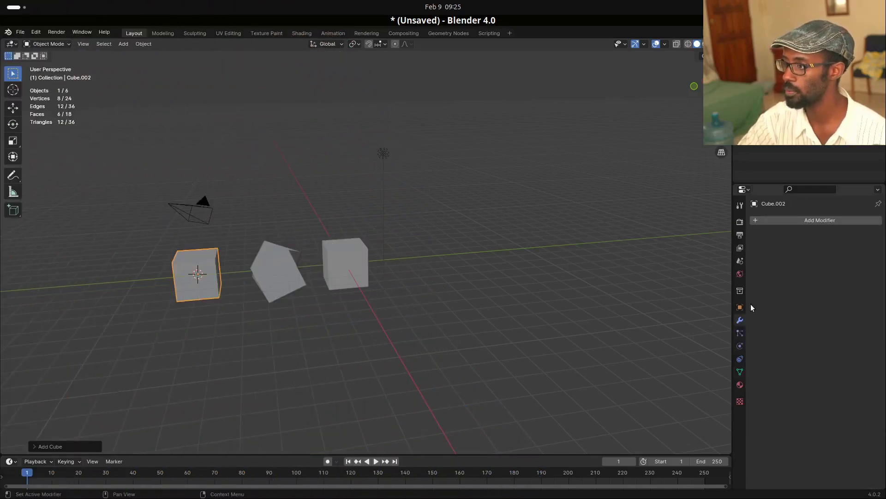
Add a Simple Deform to Cube.002 and apply it as a SimpleDeform shape key
{"action": "left_click", "coordinate": [810, 221]}
{"action": "left_click", "coordinate": [785, 222]}
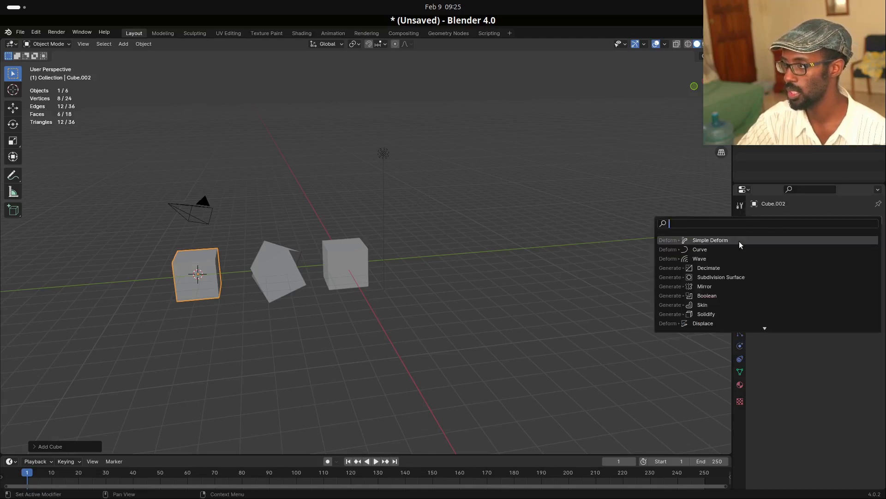
{"action": "left_click", "coordinate": [746, 241]}
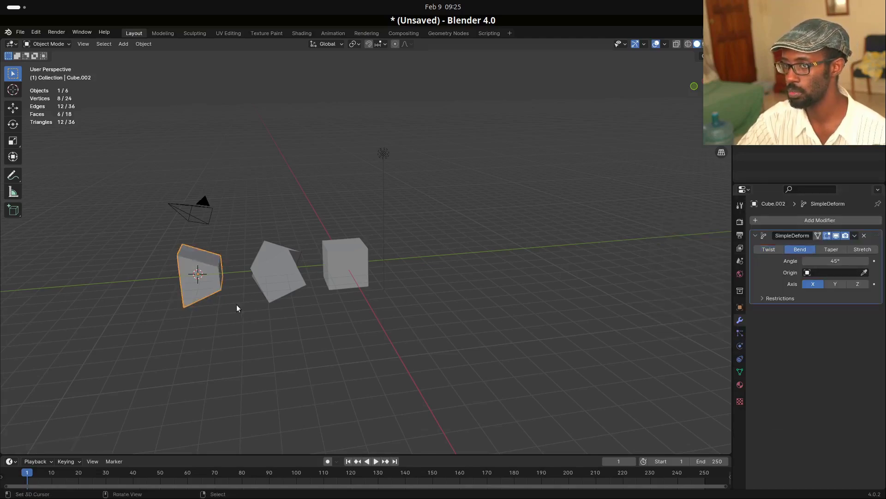
{"action": "middle_click_drag", "start_coordinate": [238, 306], "coordinate": [286, 240]}
{"action": "middle_click_drag", "start_coordinate": [283, 287], "coordinate": [319, 282]}
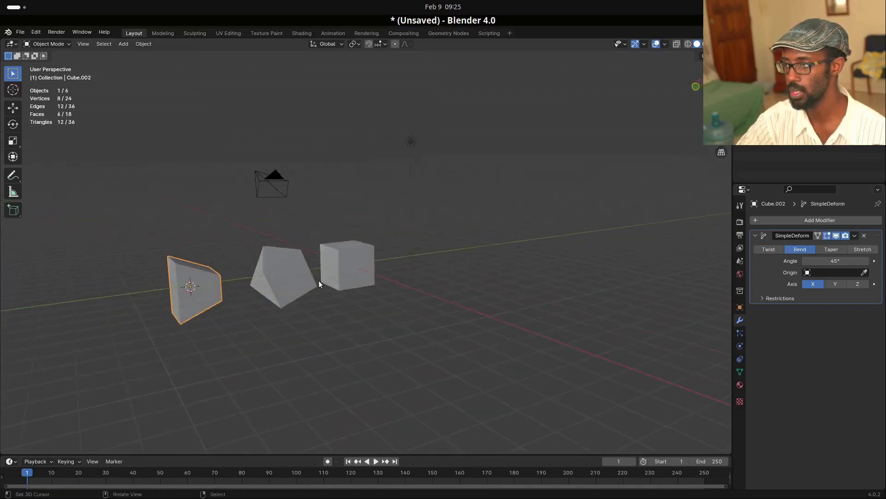
{"action": "left_click", "coordinate": [856, 235]}
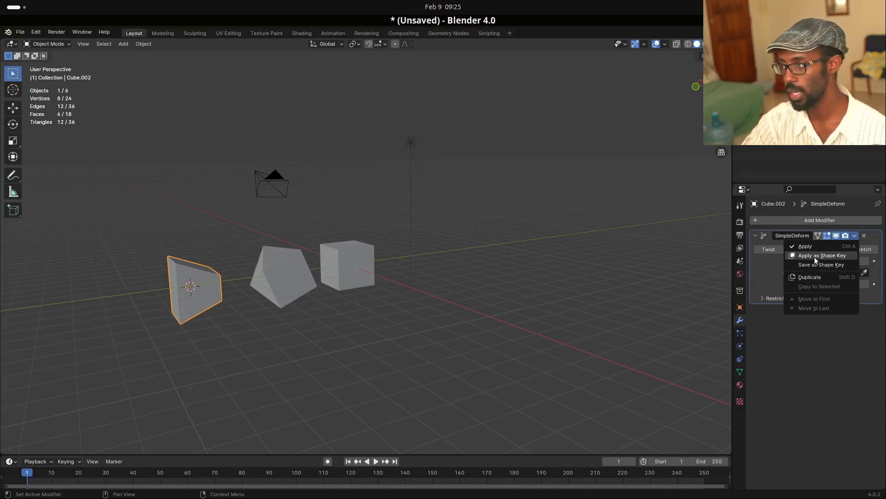
{"action": "left_click", "coordinate": [814, 257]}
{"action": "left_click", "coordinate": [740, 372]}
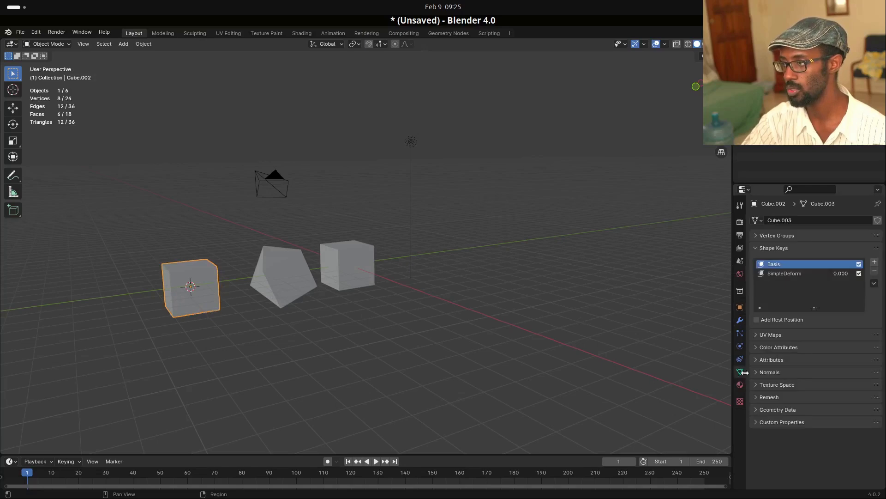
Transfer Cube.002's SimpleDeform shape key onto the original Cube with Transfer Shape Key
{"action": "left_click", "coordinate": [798, 274]}
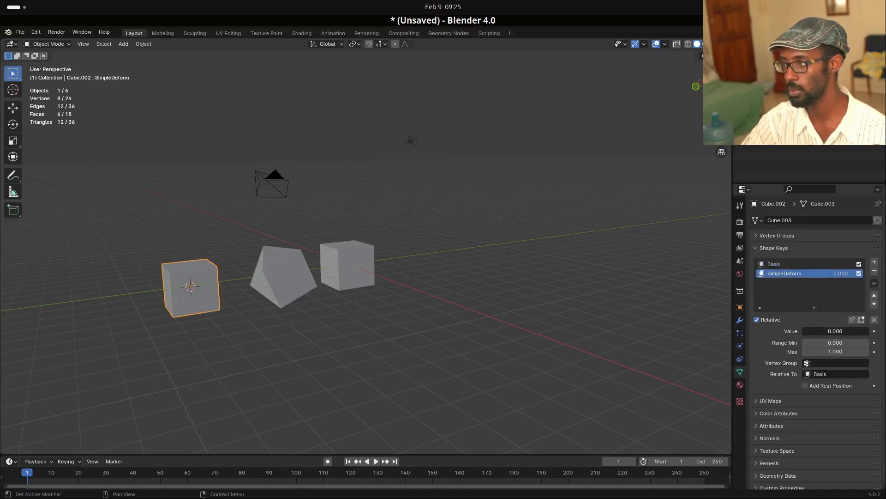
{"action": "mouse_move", "coordinate": [821, 330]}
{"action": "left_mouse_down"}
{"action": "mouse_move", "coordinate": [868, 330]}
{"action": "mouse_move", "coordinate": [803, 330]}
{"action": "left_mouse_up"}
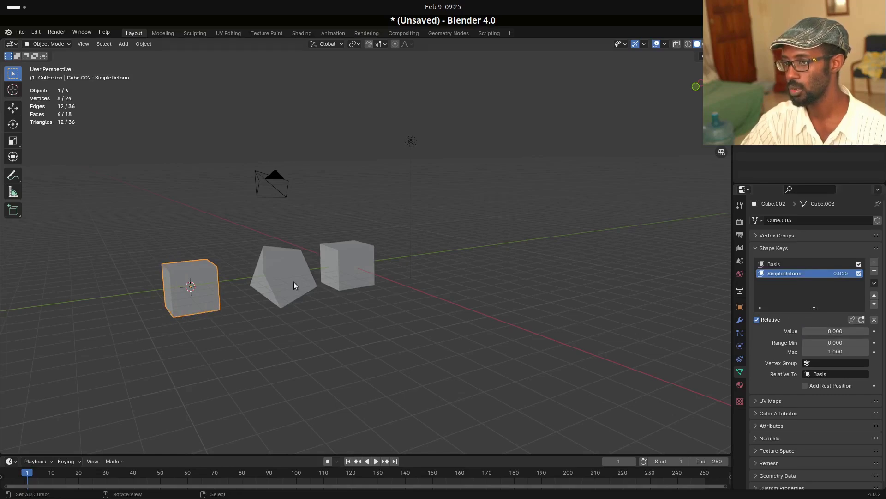
{"action": "left_click", "coordinate": [353, 274], "text": "shift"}
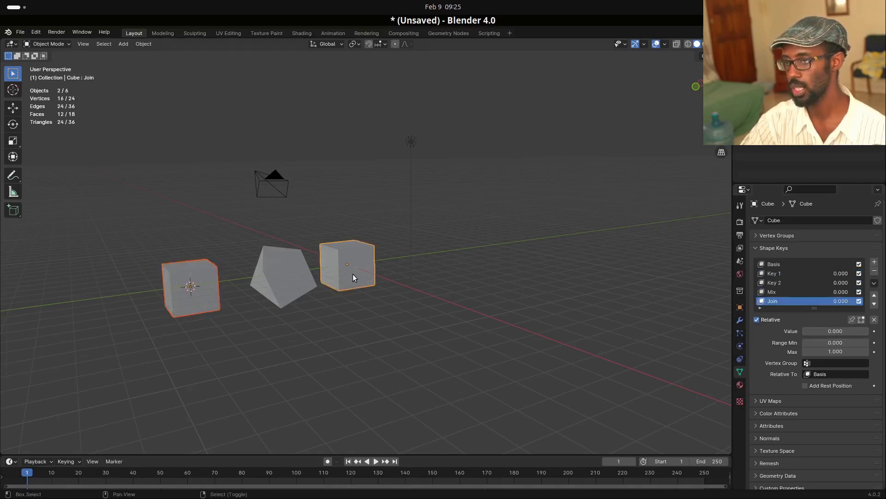
{"action": "scroll", "coordinate": [831, 292], "scroll_direction": "down", "scroll_amount": 1}
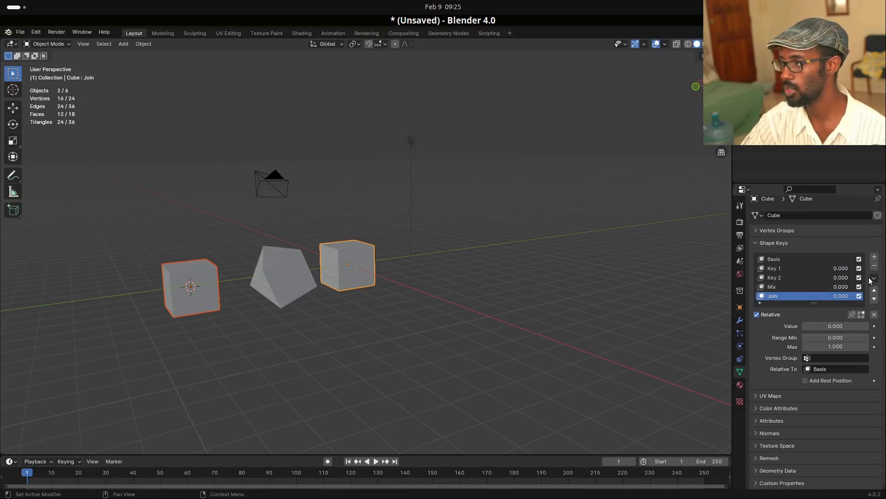
{"action": "left_click", "coordinate": [874, 277]}
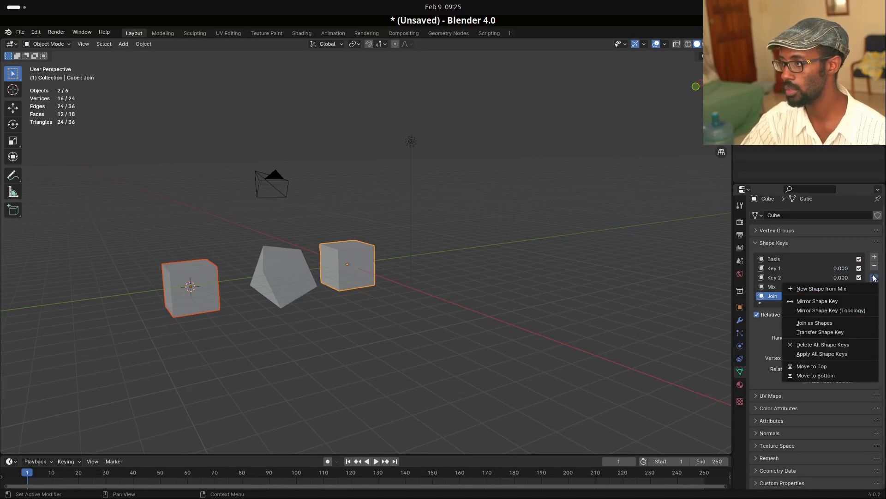
{"action": "left_click", "coordinate": [820, 332]}
{"action": "middle_click_drag", "start_coordinate": [457, 319], "coordinate": [519, 331]}
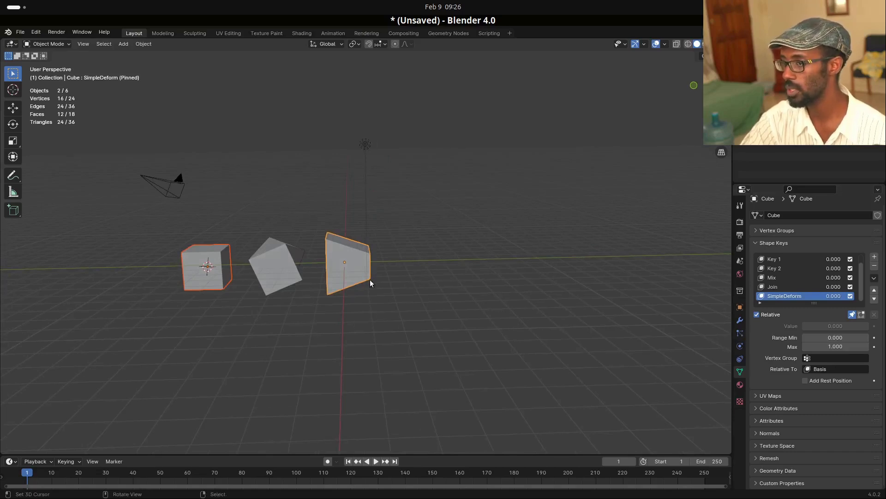
{"action": "middle_click_drag", "start_coordinate": [372, 286], "coordinate": [397, 276]}
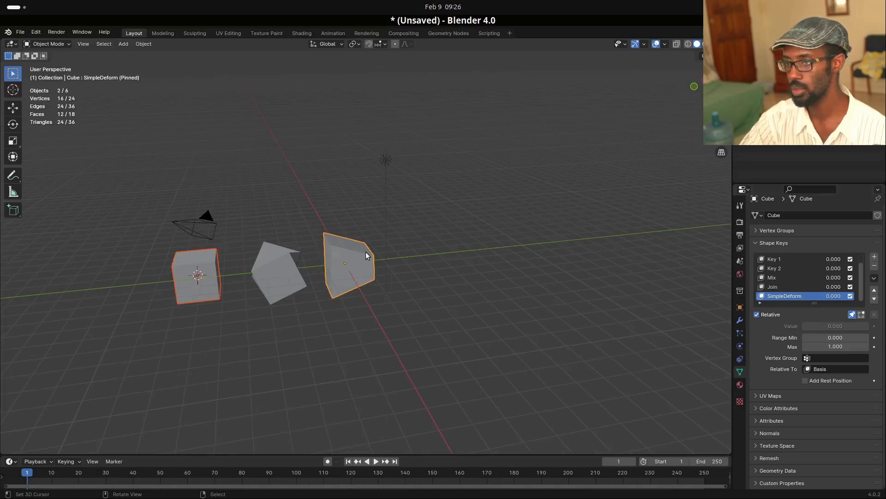
Toggle the SimpleDeform shape key pin back and forth, ending with it unpinned
{"action": "key", "text": "Tab"}
{"action": "key", "text": "Tab"}
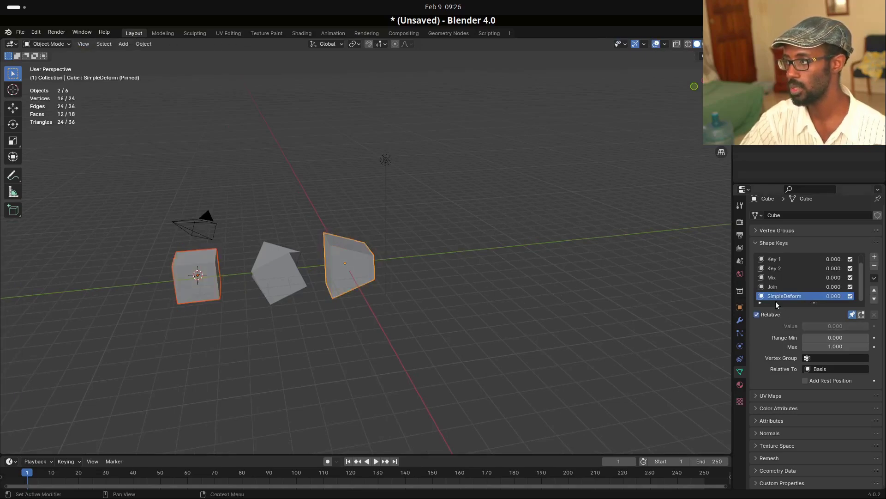
{"action": "left_click", "coordinate": [852, 314]}
{"action": "left_click", "coordinate": [853, 314]}
{"action": "left_click", "coordinate": [853, 314]}
{"action": "left_click", "coordinate": [853, 314]}
{"action": "left_click", "coordinate": [852, 315]}
{"action": "left_click", "coordinate": [853, 315]}
{"action": "left_click", "coordinate": [853, 315]}
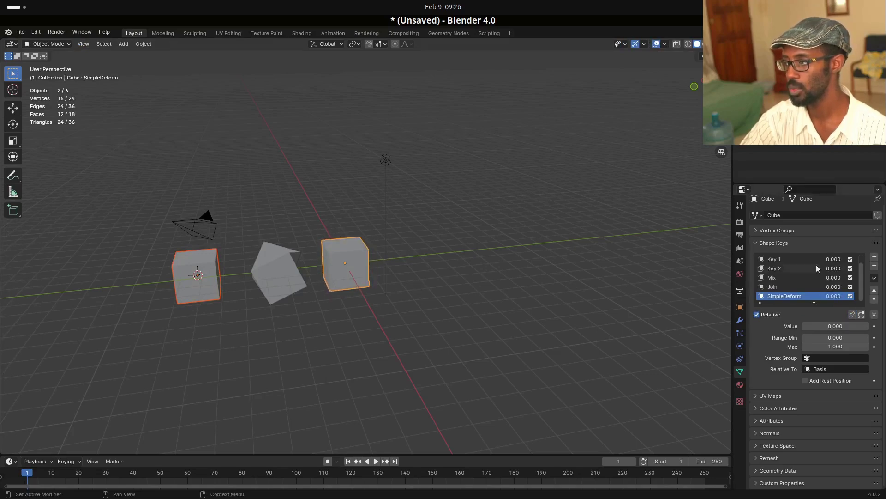
Open the extra shape key operations menu, then orbit around the cubes to inspect them
{"action": "left_click", "coordinate": [874, 278]}
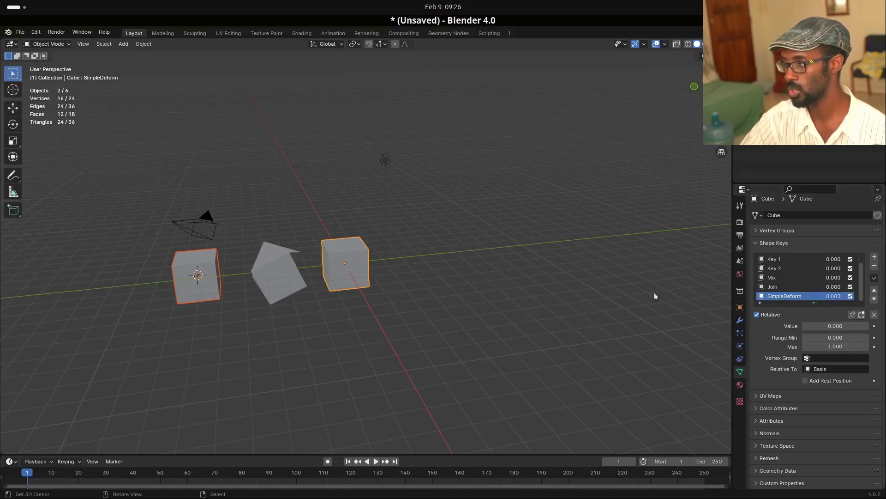
{"action": "middle_click_drag", "start_coordinate": [606, 286], "coordinate": [411, 303]}
{"action": "scroll", "coordinate": [411, 303], "scroll_direction": "up", "scroll_amount": 2}
{"action": "scroll", "coordinate": [422, 306], "scroll_direction": "down", "scroll_amount": 2}
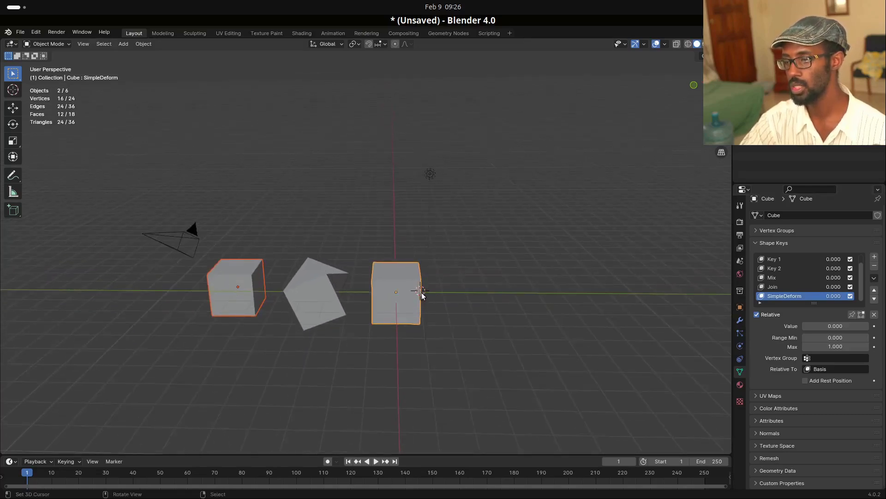
{"action": "mouse_move", "coordinate": [420, 296]}
{"action": "middle_mouse_down"}
{"action": "mouse_move", "coordinate": [377, 296]}
{"action": "mouse_move", "coordinate": [450, 302]}
{"action": "mouse_move", "coordinate": [407, 300]}
{"action": "mouse_move", "coordinate": [447, 300]}
{"action": "mouse_move", "coordinate": [425, 303]}
{"action": "middle_mouse_up"}
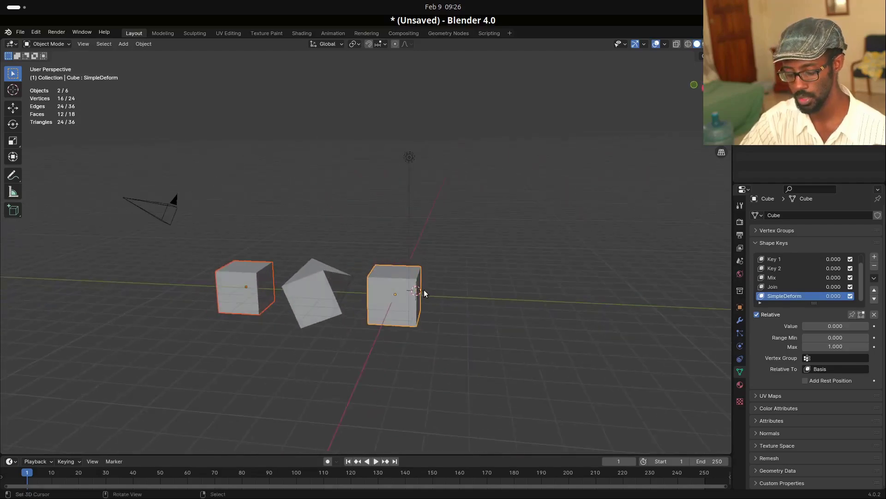
Snap the 3D cursor to a side vertex of the right cube and move its origin there
{"action": "key", "text": "Tab"}
{"action": "left_click", "coordinate": [417, 322]}
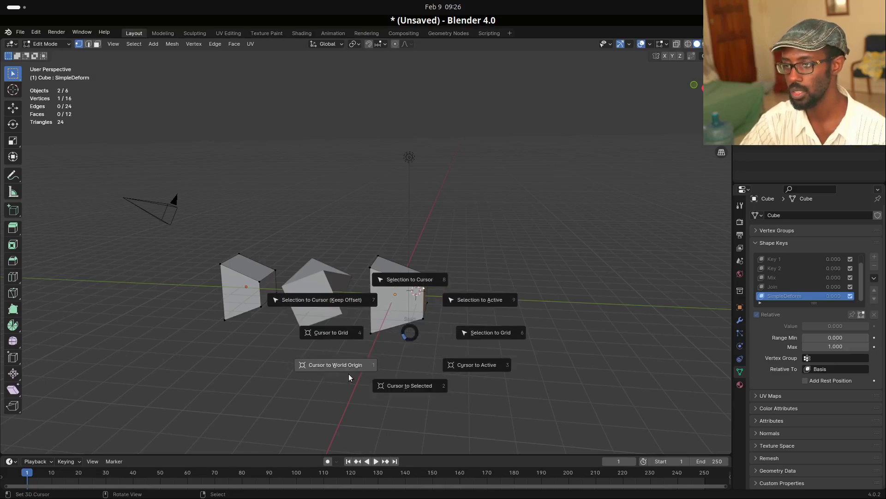
{"action": "left_click", "coordinate": [415, 387]}
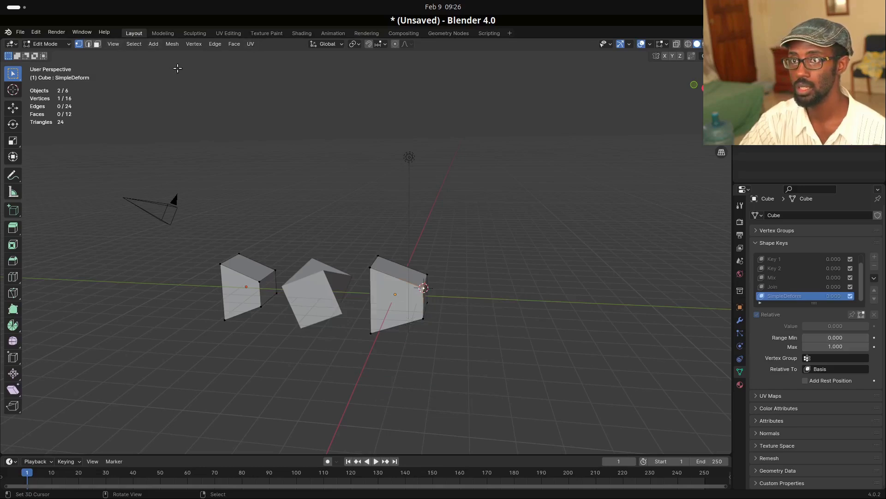
{"action": "key", "text": "Tab"}
{"action": "key", "text": "Tab"}
{"action": "key", "text": "Tab"}
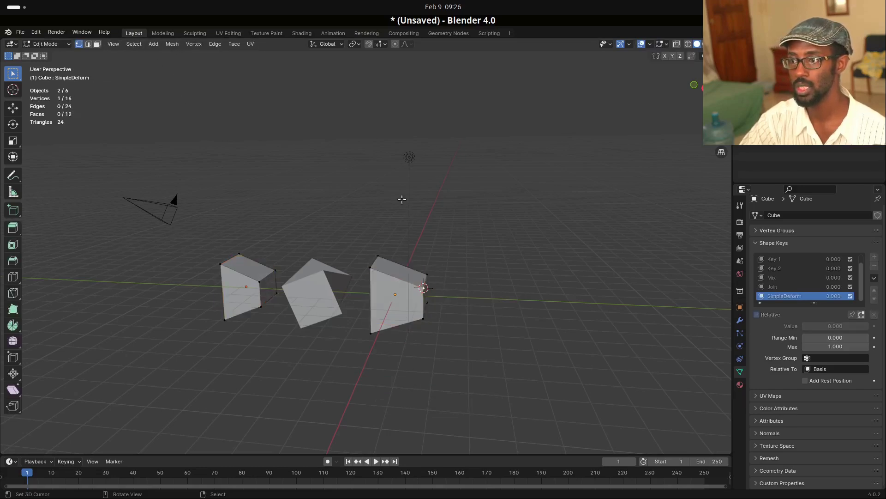
{"action": "left_click", "coordinate": [146, 44]}
{"action": "mouse_move", "coordinate": [173, 64]}
{"action": "left_click", "coordinate": [311, 84]}
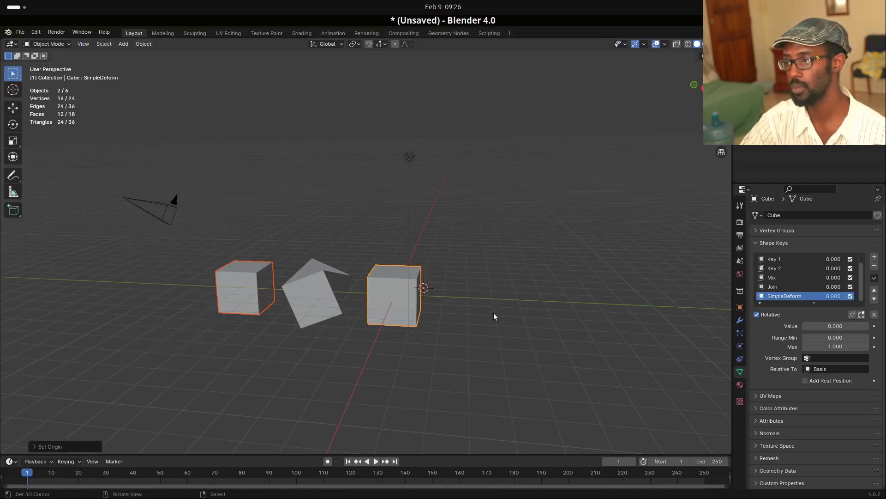
Set the SimpleDeform shape key value to 1, bending the cube around the new origin
{"action": "key", "text": "Tab"}
{"action": "key", "text": "Tab"}
{"action": "key", "text": "Tab"}
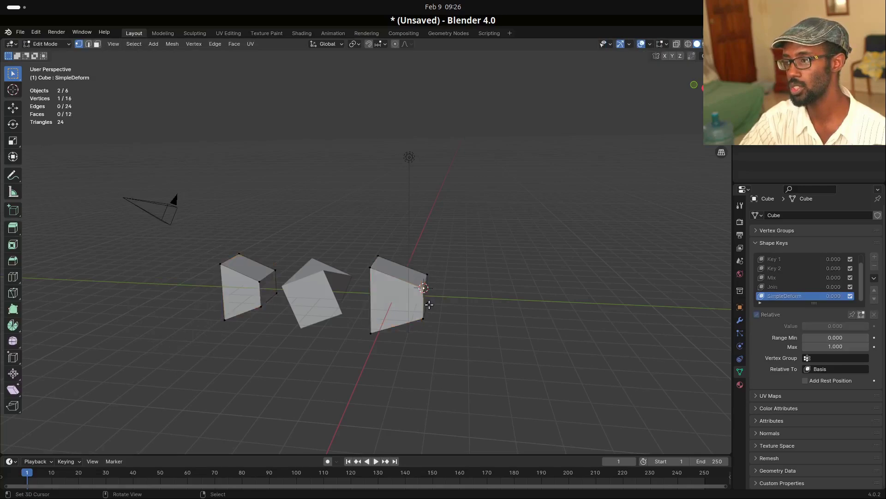
{"action": "middle_click_drag", "start_coordinate": [346, 219], "coordinate": [466, 307]}
{"action": "key", "text": "Tab"}
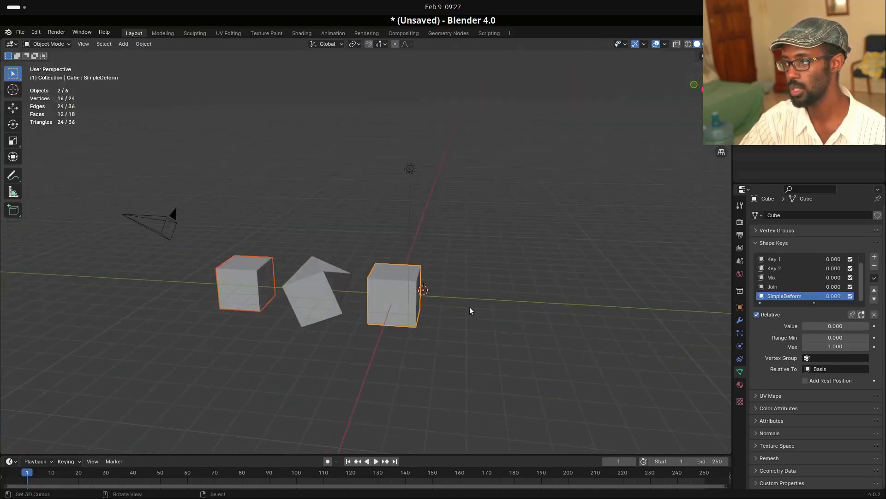
{"action": "mouse_move", "coordinate": [813, 327]}
{"action": "left_mouse_down"}
{"action": "mouse_move", "coordinate": [858, 327]}
{"action": "mouse_move", "coordinate": [805, 326]}
{"action": "mouse_move", "coordinate": [859, 326]}
{"action": "mouse_move", "coordinate": [805, 326]}
{"action": "left_mouse_up"}
Preview the Join, Mix, Key 2 and Key 1 shape keys in turn, leaving each at 0
{"action": "left_click", "coordinate": [800, 287]}
{"action": "left_click", "coordinate": [815, 277]}
{"action": "left_click", "coordinate": [796, 270]}
{"action": "left_click", "coordinate": [802, 259]}
{"action": "middle_click_drag", "start_coordinate": [710, 347], "coordinate": [485, 277]}
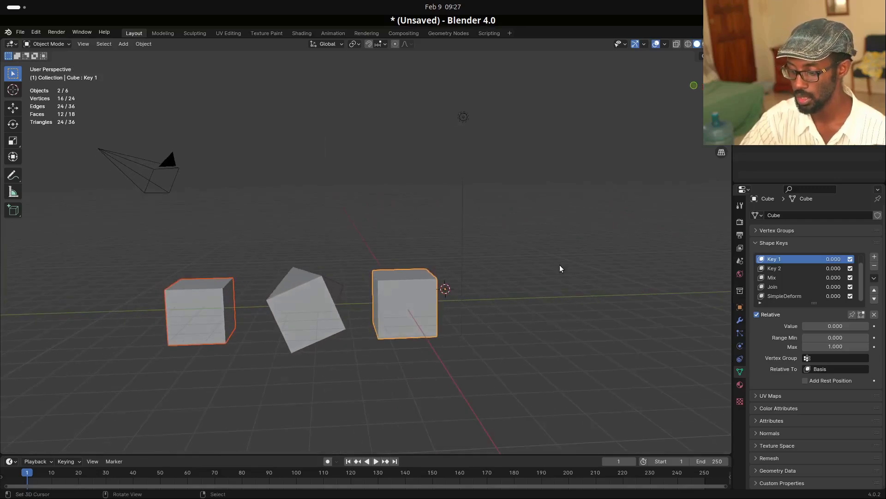